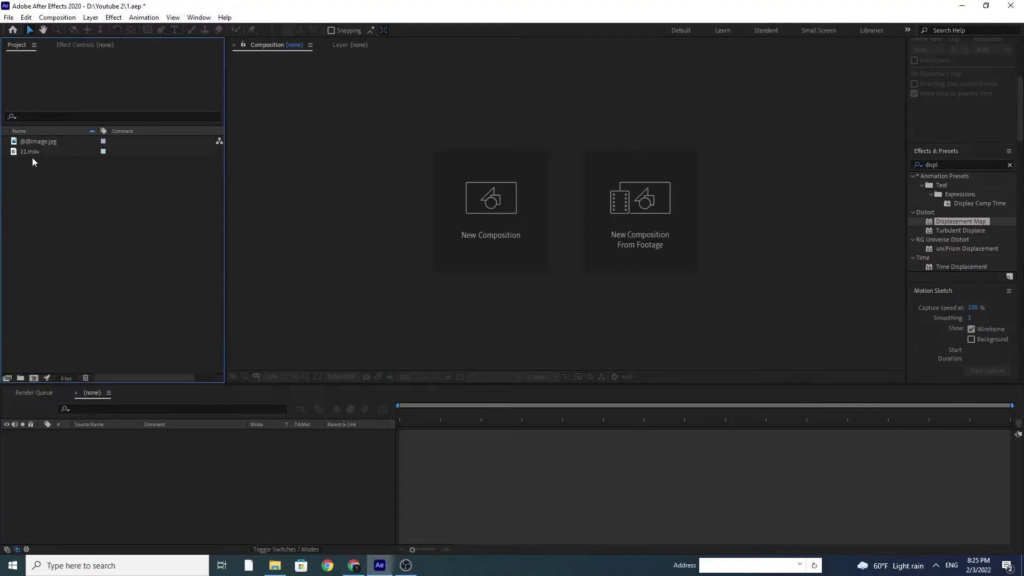
# Step: Build composition 11 from the 11.mov green-screen clip and scrub through its frames
pyautogui.click(33, 154)
pyautogui.moveTo(37, 157); pyautogui.dragTo(33, 380)
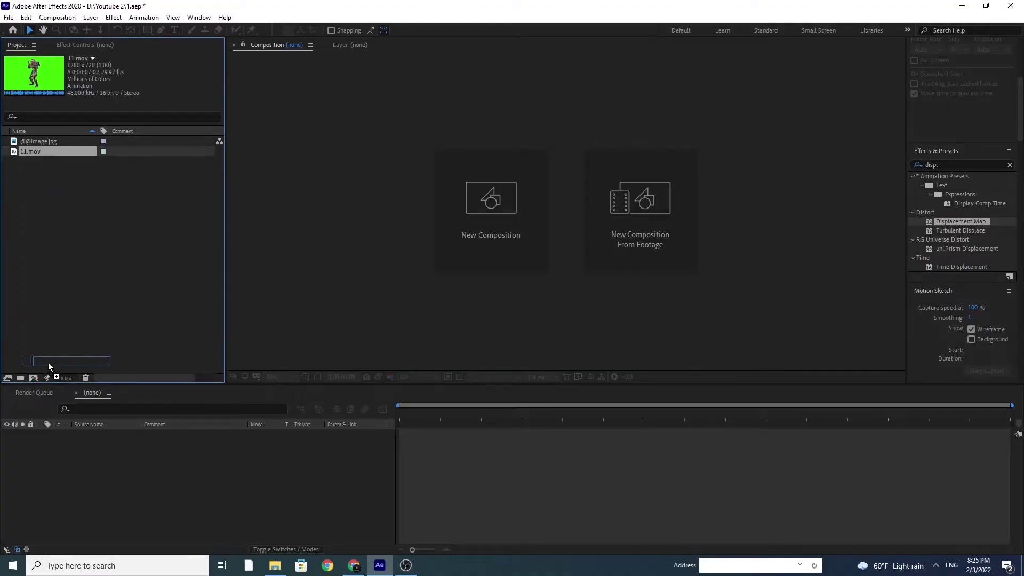
pyautogui.moveTo(402, 415); pyautogui.dragTo(586, 413)
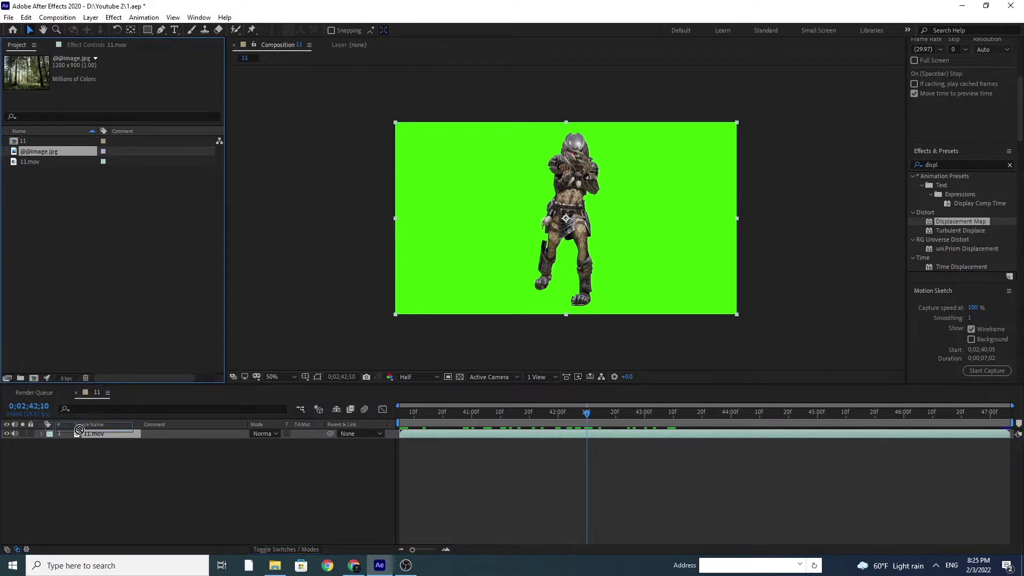
# Step: Place the forest image below 11.mov, scale it to 125% and move it up to 640,160
pyautogui.moveTo(43, 151); pyautogui.dragTo(15, 443)
pyautogui.click(23, 442)
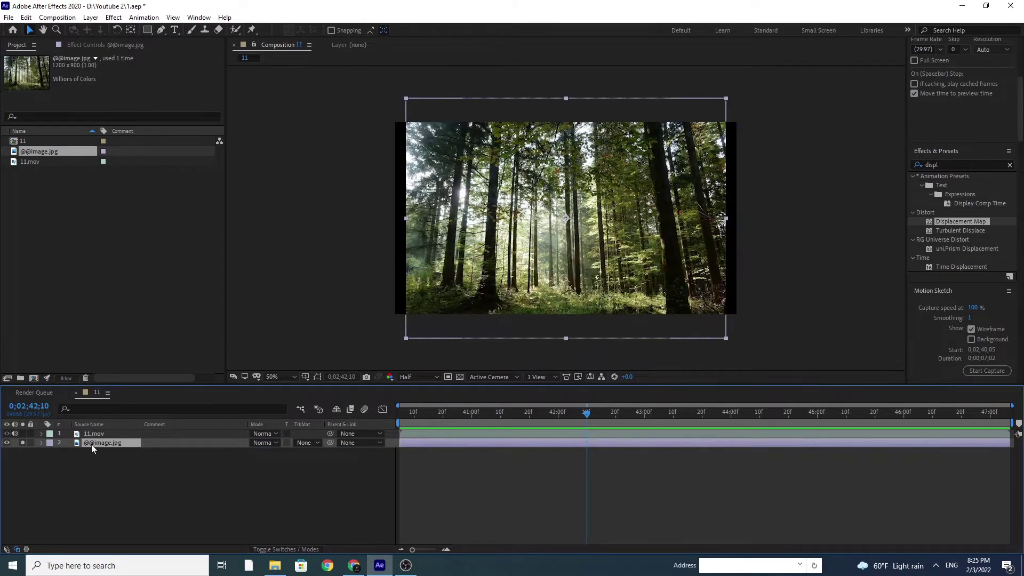
pyautogui.press('s')
pyautogui.moveTo(284, 453); pyautogui.dragTo(296, 451)
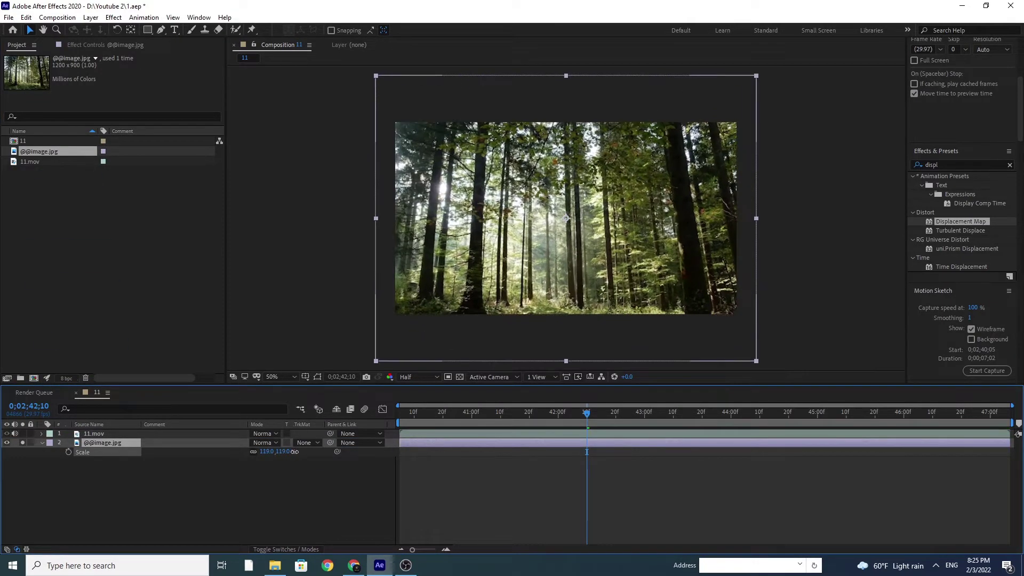
pyautogui.press('p')
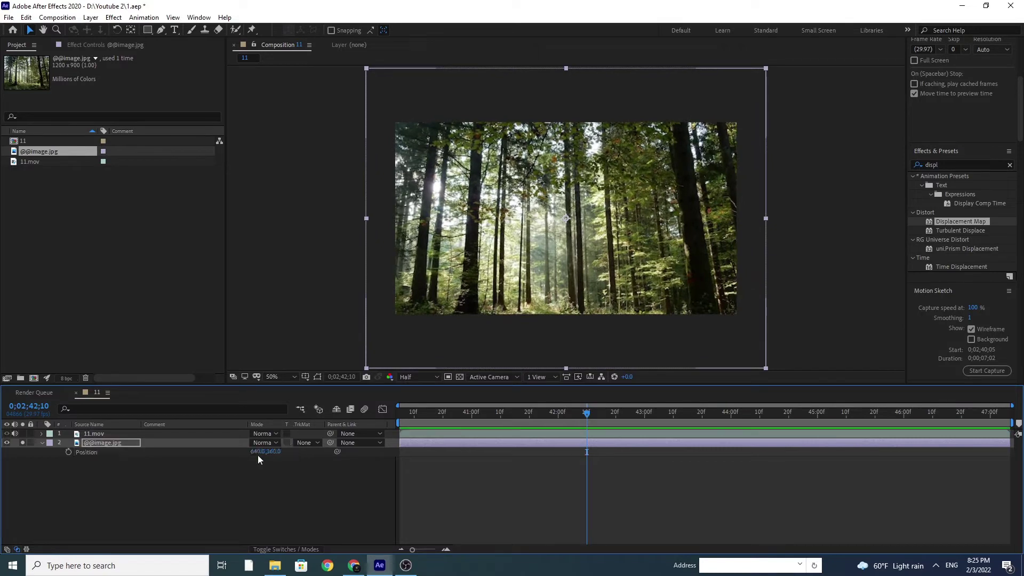
pyautogui.moveTo(275, 452); pyautogui.dragTo(176, 447)
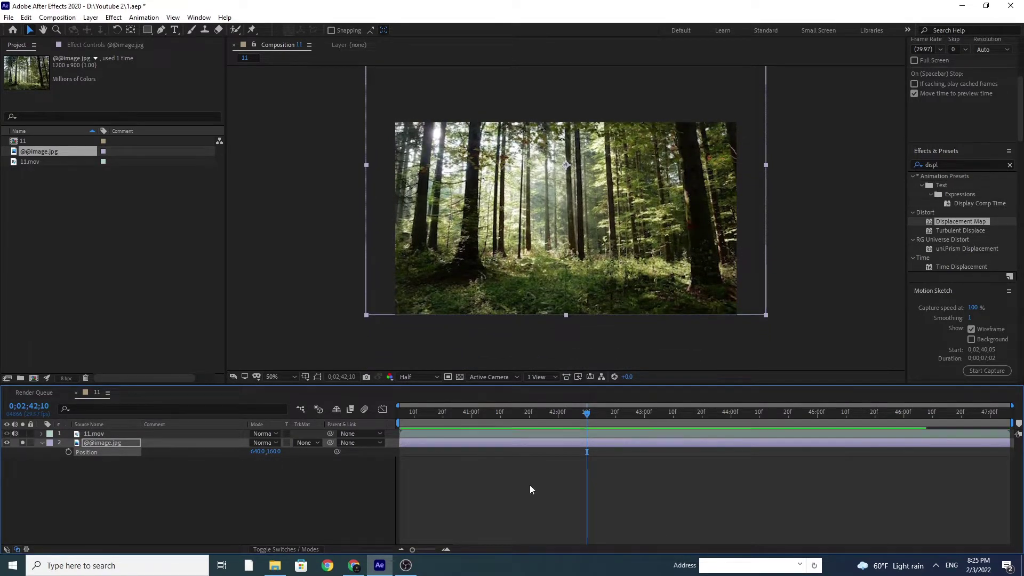
pyautogui.moveTo(513, 426); pyautogui.dragTo(485, 426)
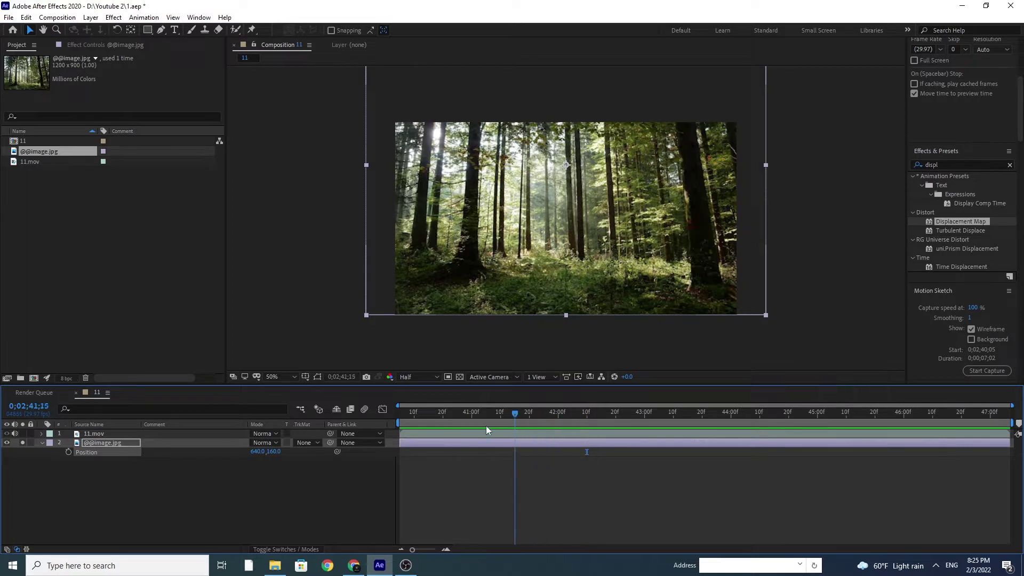
pyautogui.click(21, 442)
pyautogui.click(95, 434)
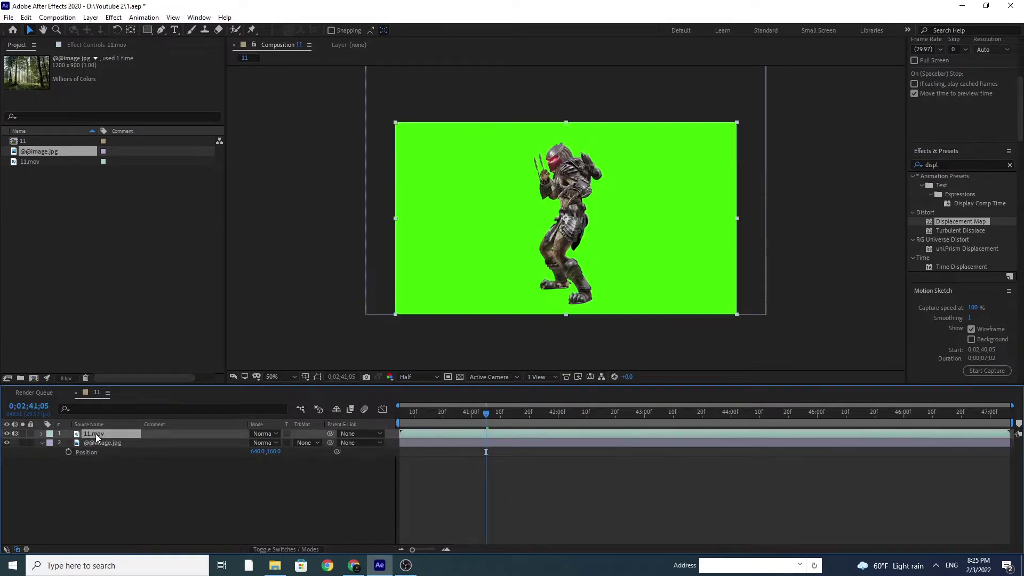
# Step: Key out the green screen on 11.mov with Keylight 1.2, sampling the green as Screen Colour
pyautogui.click(113, 18)
pyautogui.moveTo(191, 198)
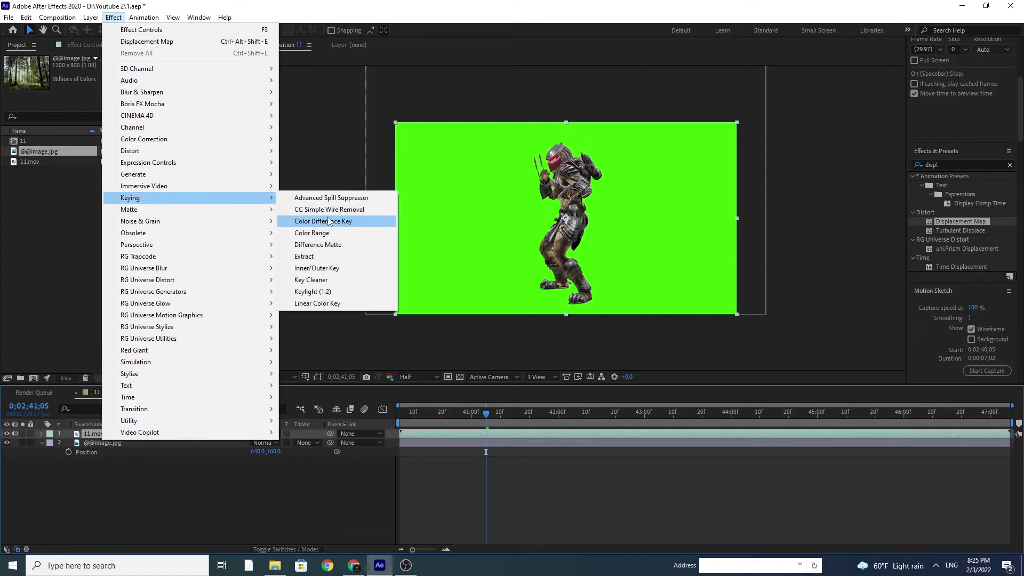
pyautogui.click(357, 291)
pyautogui.click(140, 134)
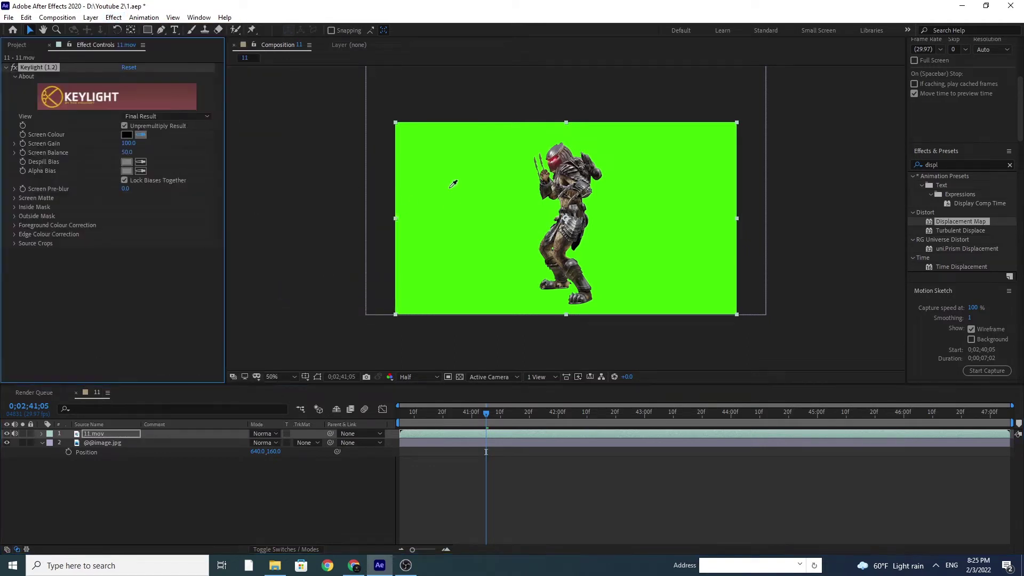
pyautogui.click(448, 185)
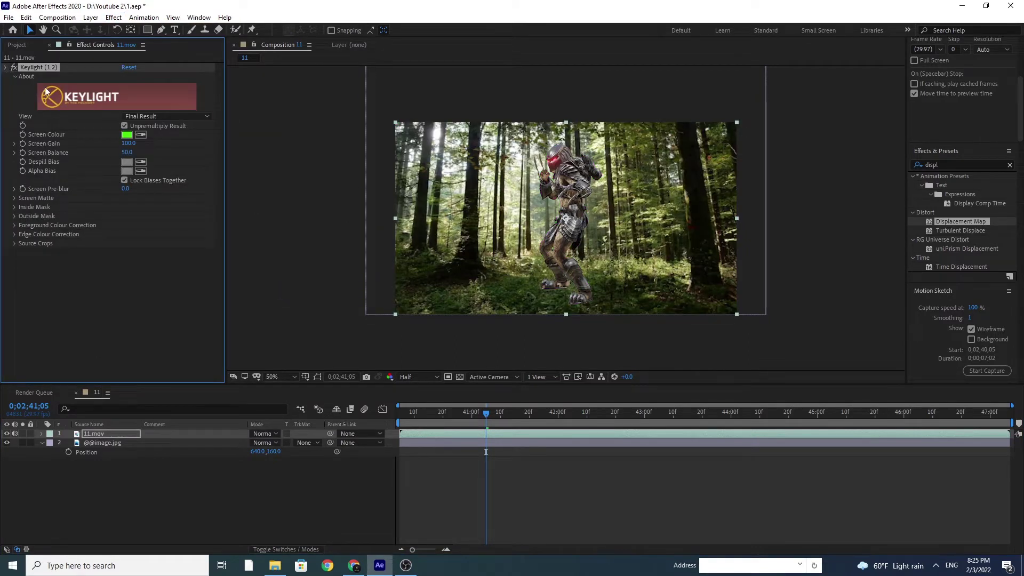
pyautogui.click(5, 67)
pyautogui.moveTo(493, 416); pyautogui.dragTo(599, 416)
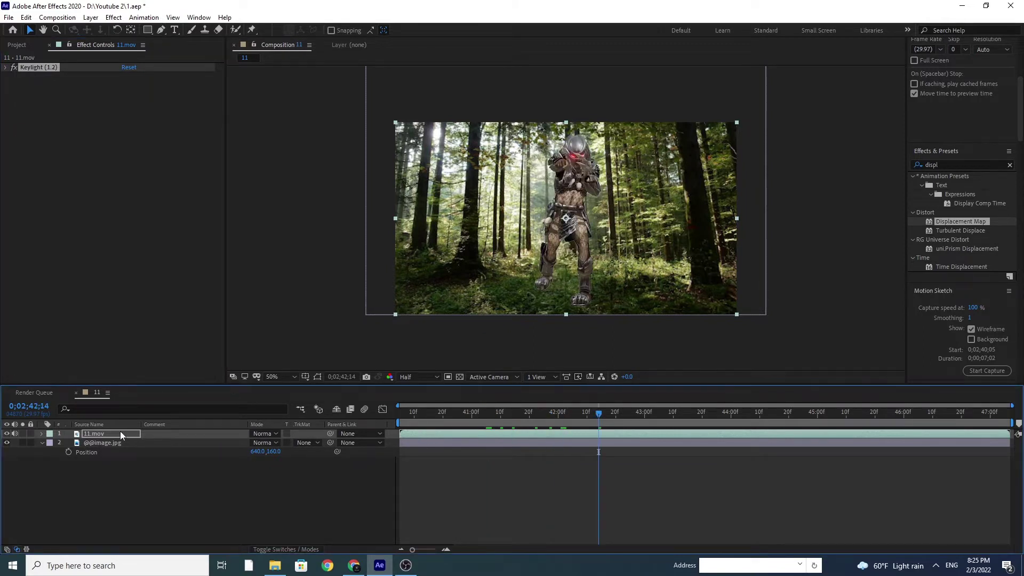
# Step: Lower the predator layer slightly to position 640,387
pyautogui.press('p')
pyautogui.moveTo(274, 443); pyautogui.dragTo(293, 442)
pyautogui.moveTo(596, 421); pyautogui.dragTo(599, 417)
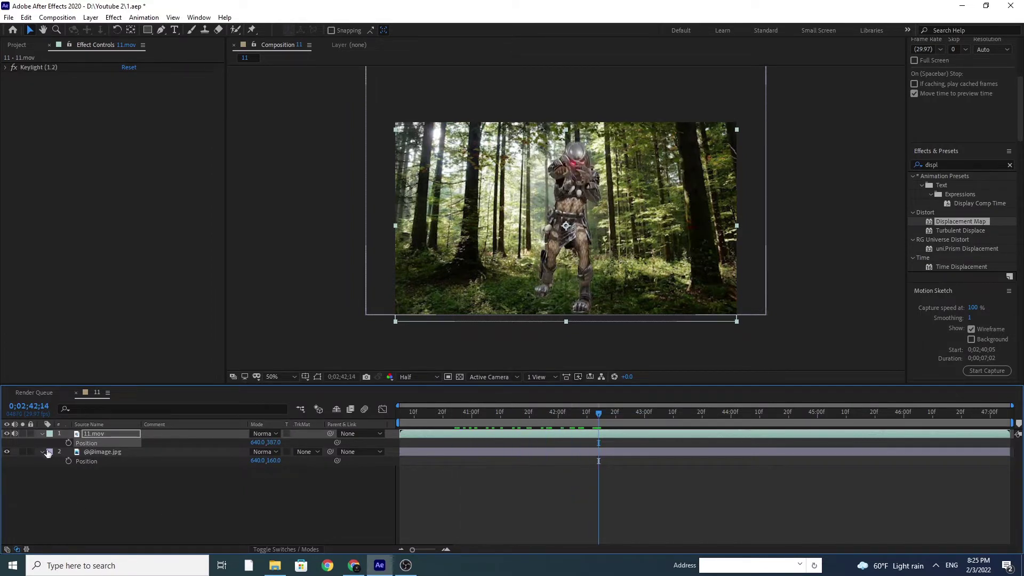
pyautogui.click(43, 432)
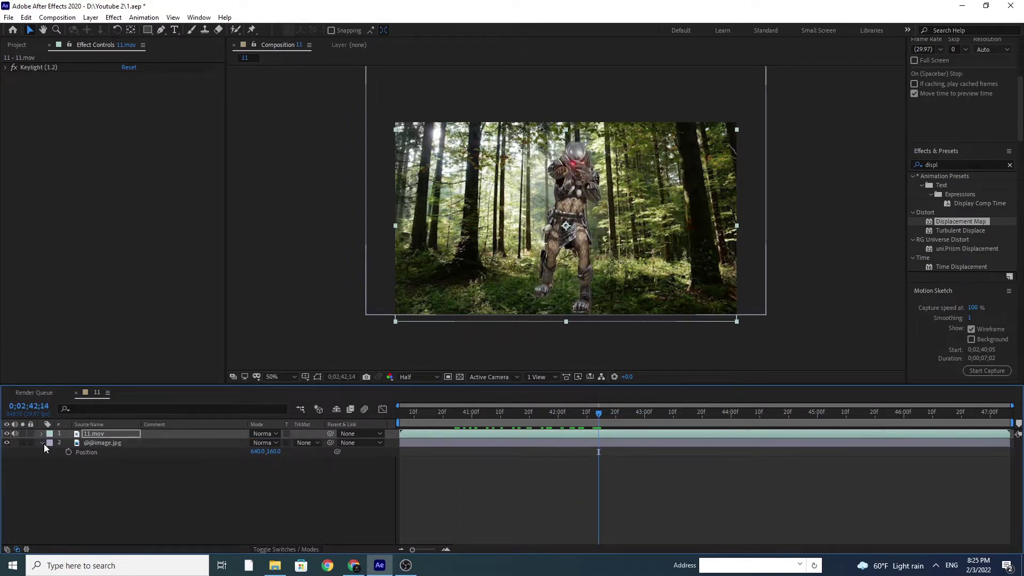
pyautogui.click(102, 434)
# Step: Find the Shadow/Highlight effect and apply it to the 11.mov layer
pyautogui.click(958, 164)
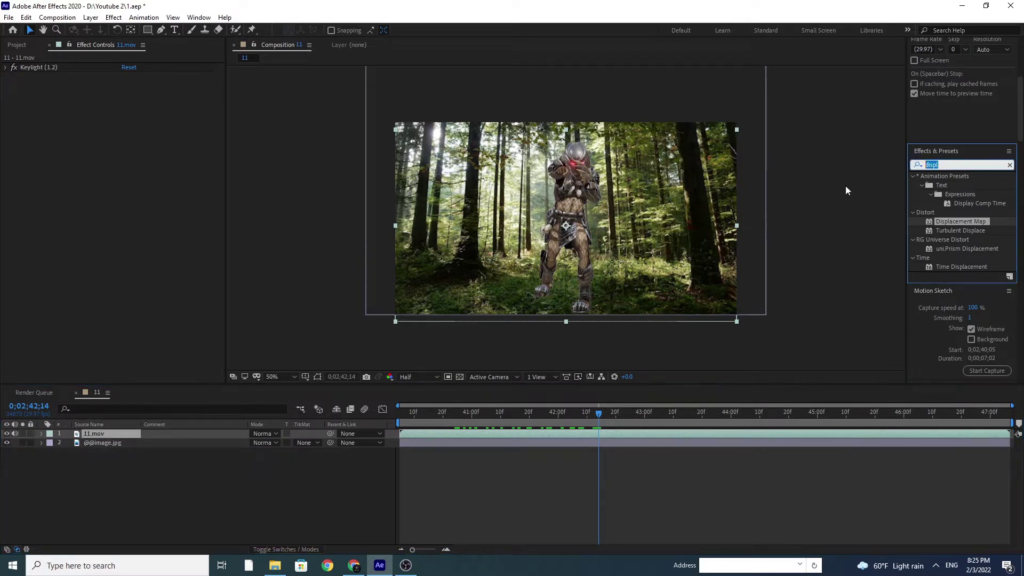
pyautogui.write('ssh')
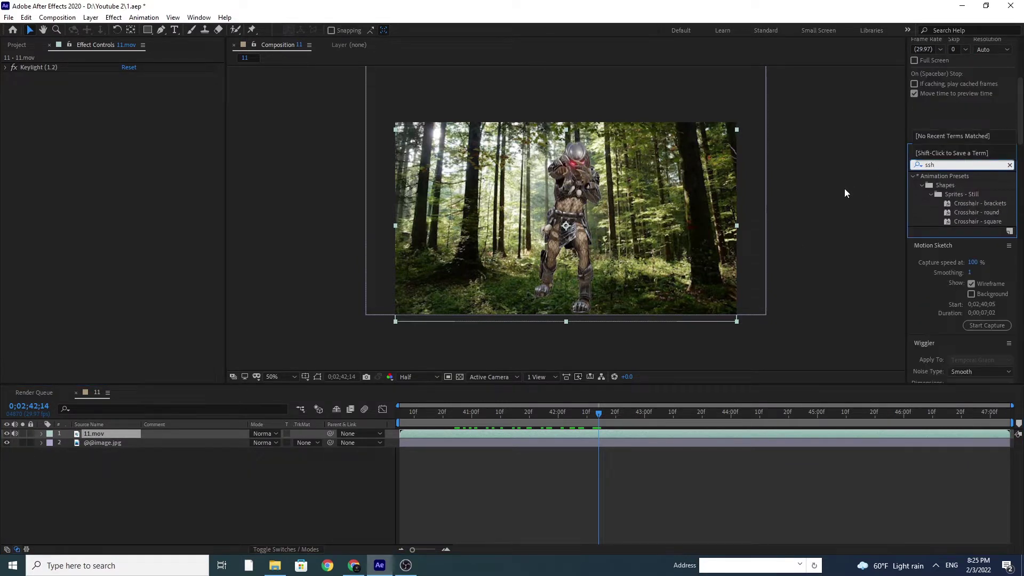
pyautogui.press('BackSpace')
pyautogui.press('BackSpace')
pyautogui.write('sha')
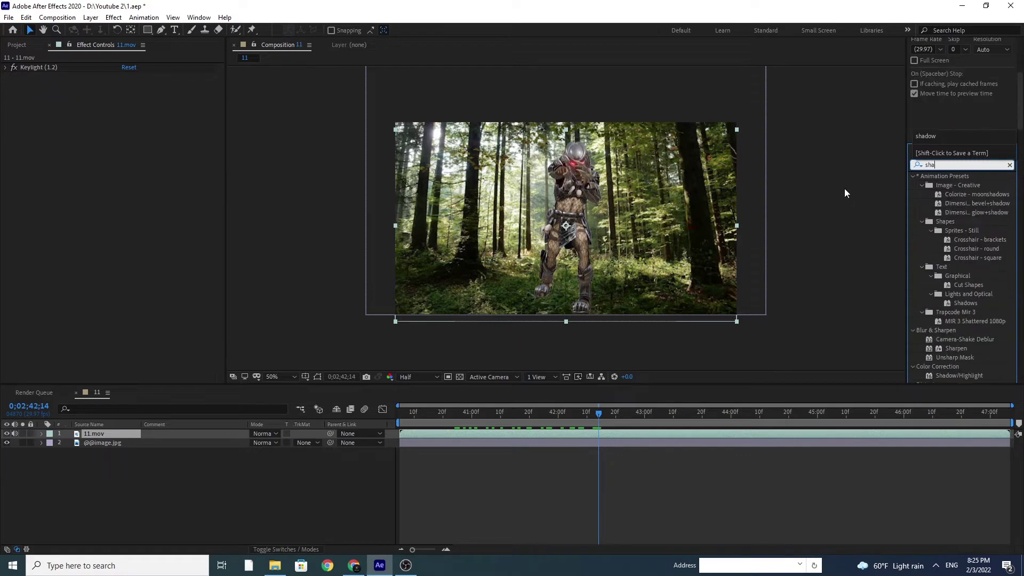
pyautogui.write('dow')
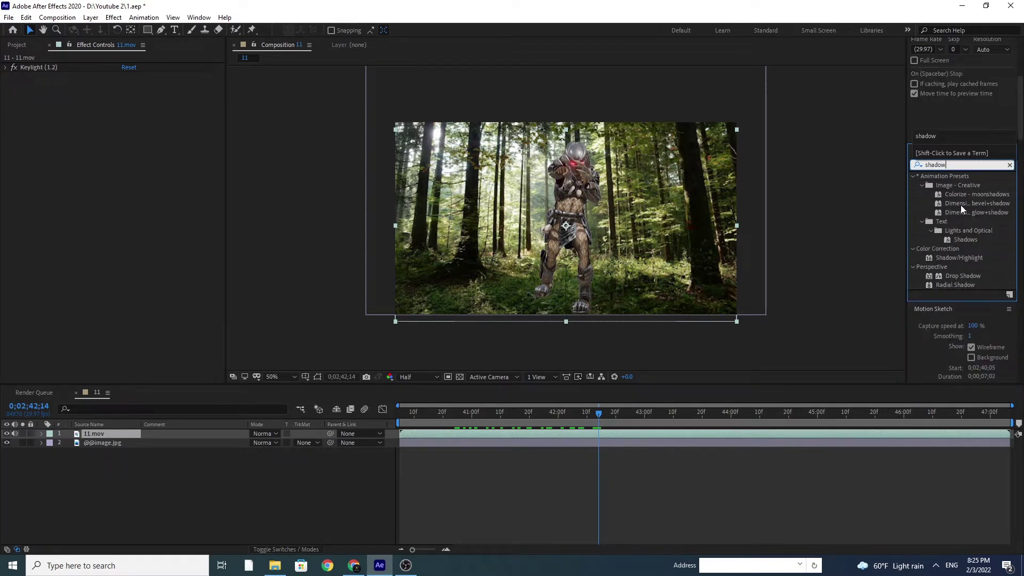
pyautogui.moveTo(959, 257); pyautogui.dragTo(147, 437)
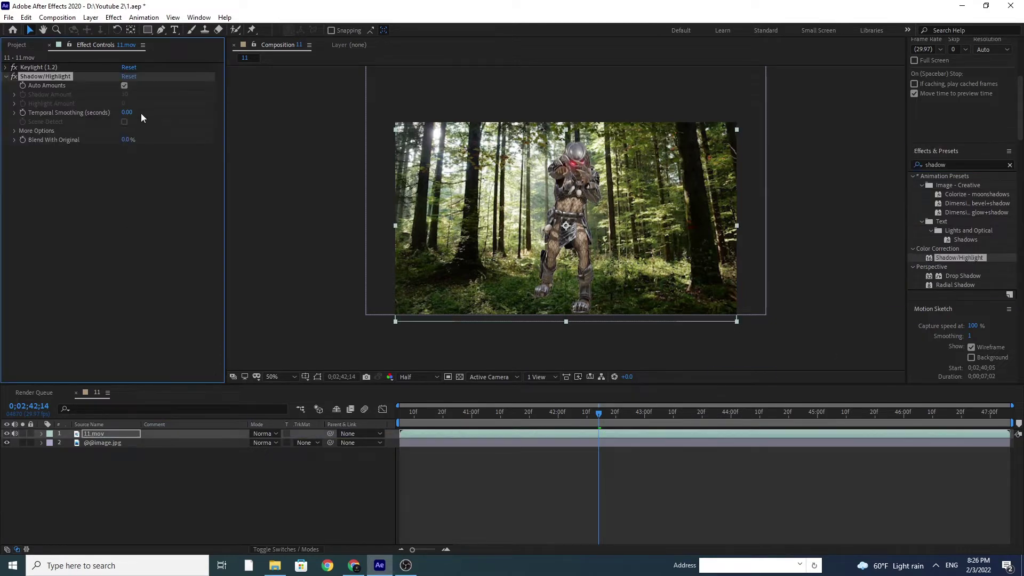
# Step: Turn off Auto Amounts, set Highlight Amount to 100, and compare the effect on and off
pyautogui.click(125, 86)
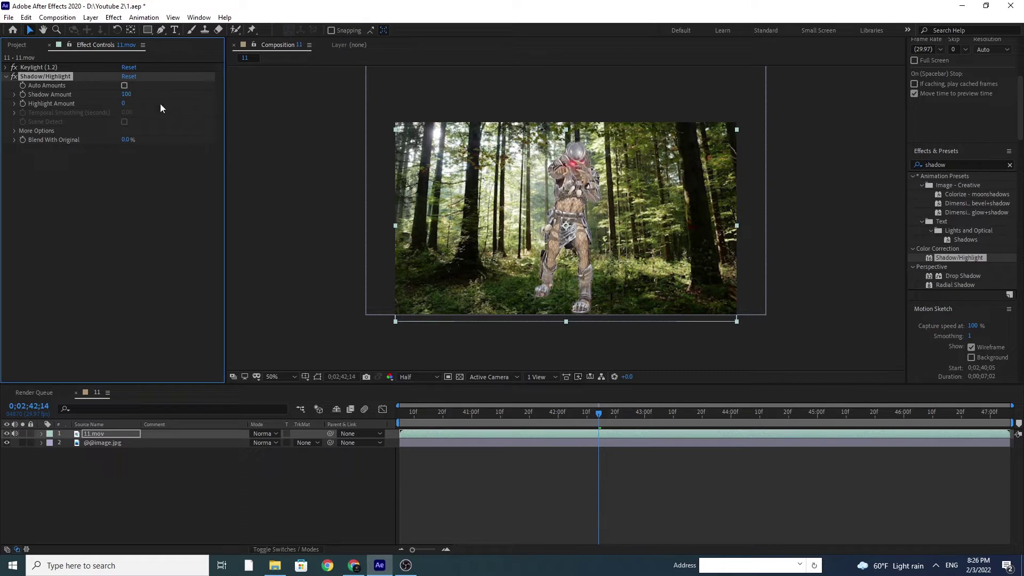
pyautogui.moveTo(123, 104); pyautogui.dragTo(212, 110)
pyautogui.click(6, 76)
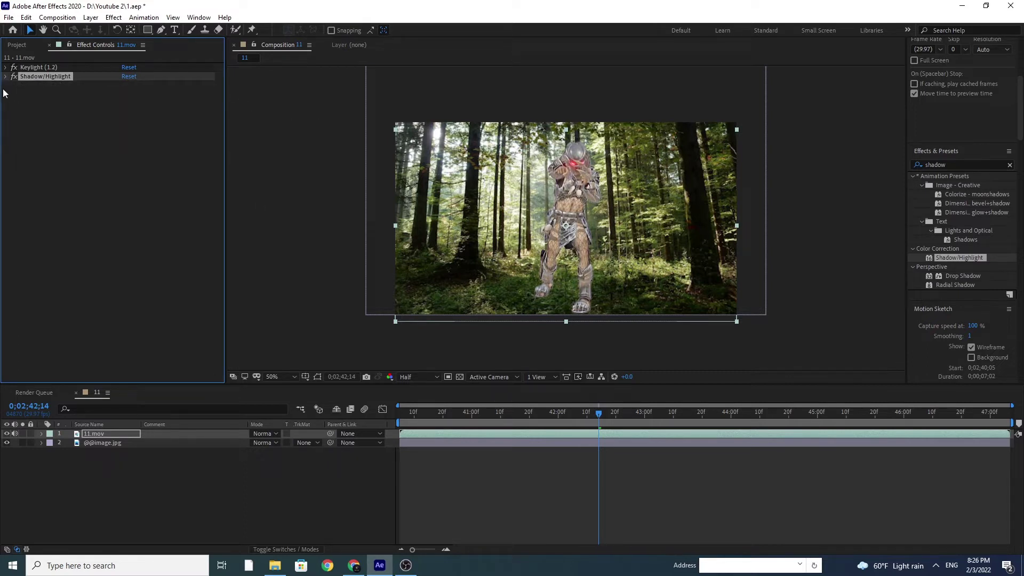
pyautogui.click(14, 77)
pyautogui.click(14, 77)
pyautogui.moveTo(608, 414); pyautogui.dragTo(578, 422)
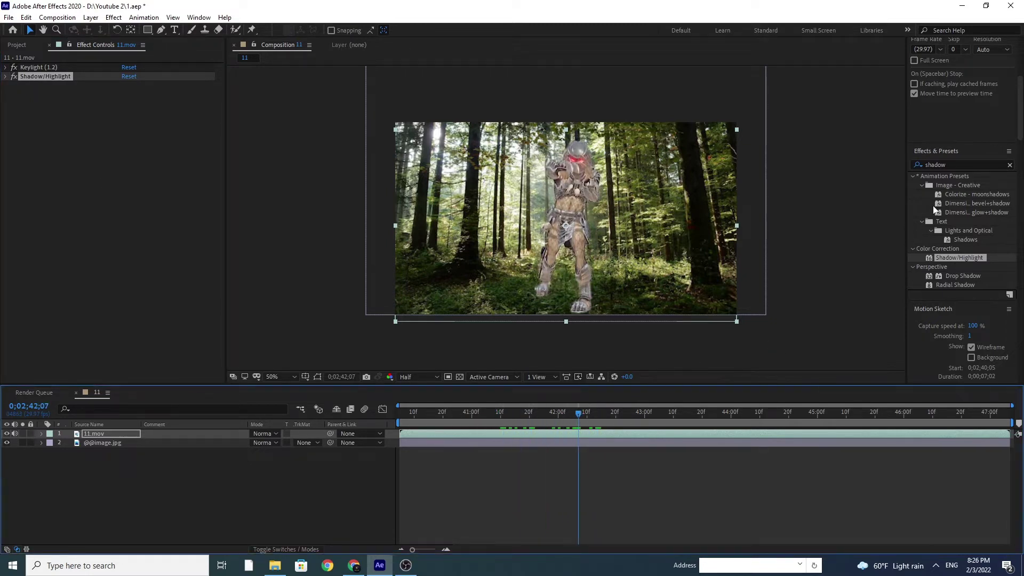
pyautogui.click(966, 167)
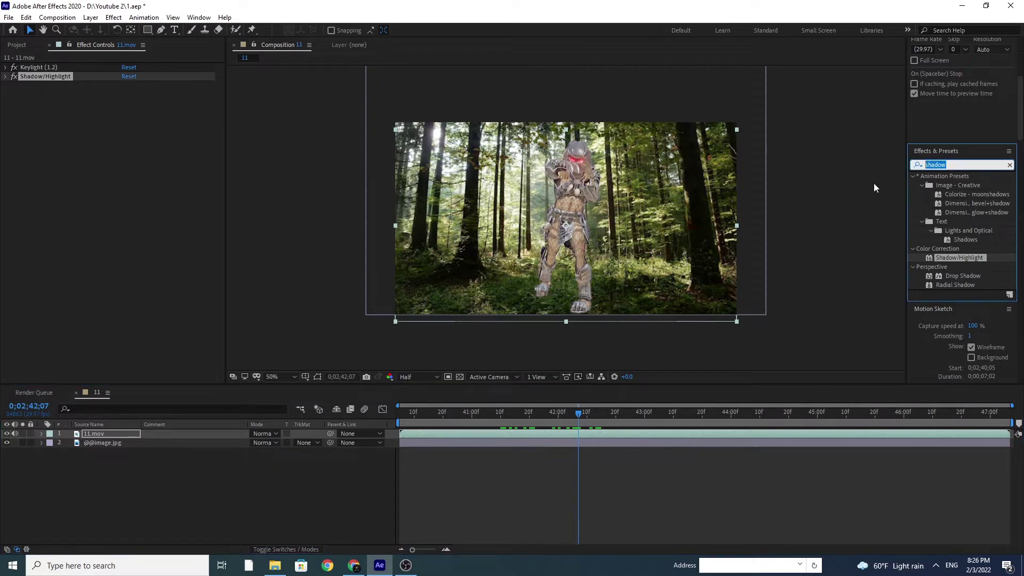
# Step: Apply Remove Grain to 11.mov with its Viewing Mode set to Final Output
pyautogui.write('remove')
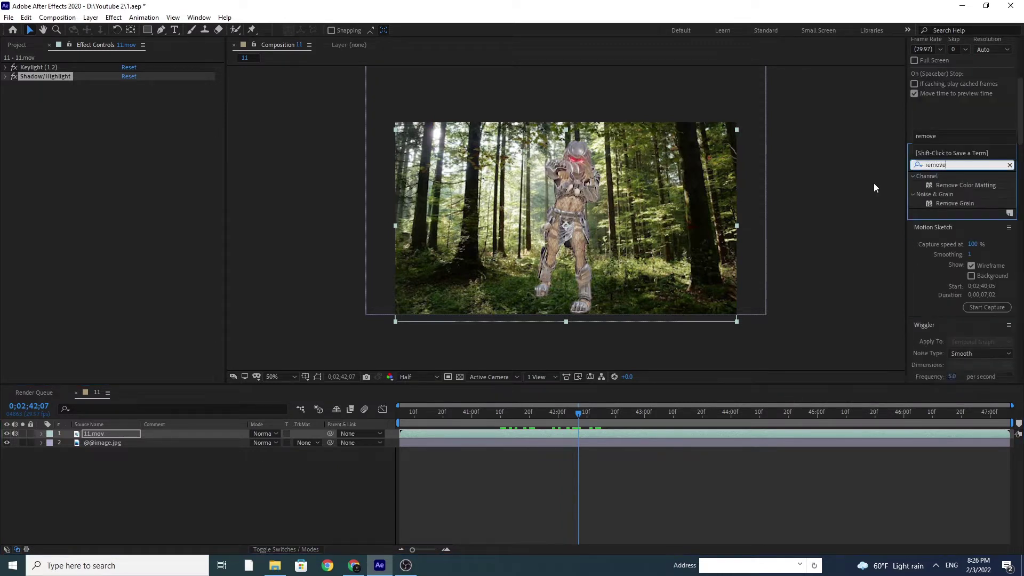
pyautogui.moveTo(939, 204); pyautogui.dragTo(100, 438)
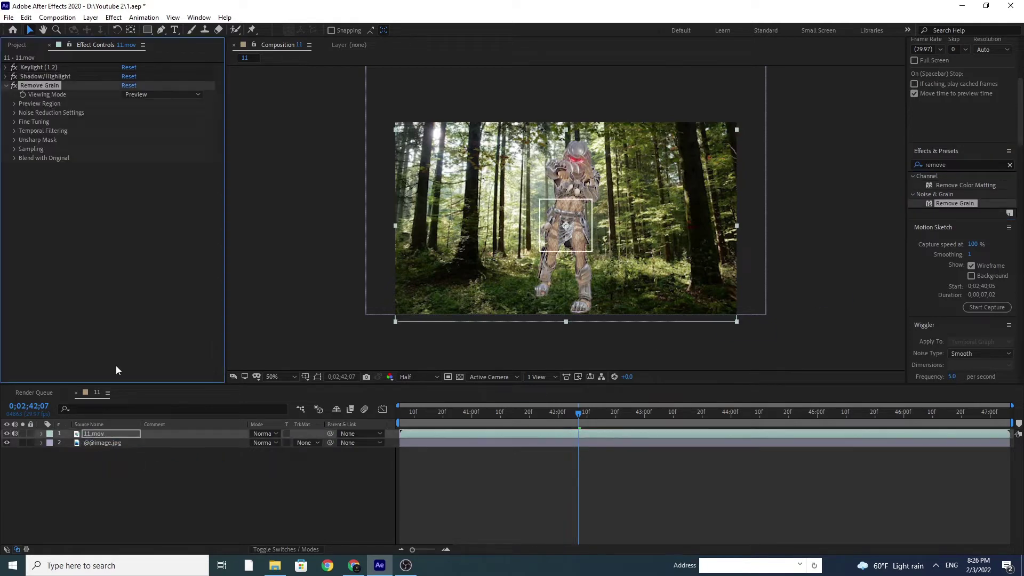
pyautogui.click(160, 95)
pyautogui.click(147, 141)
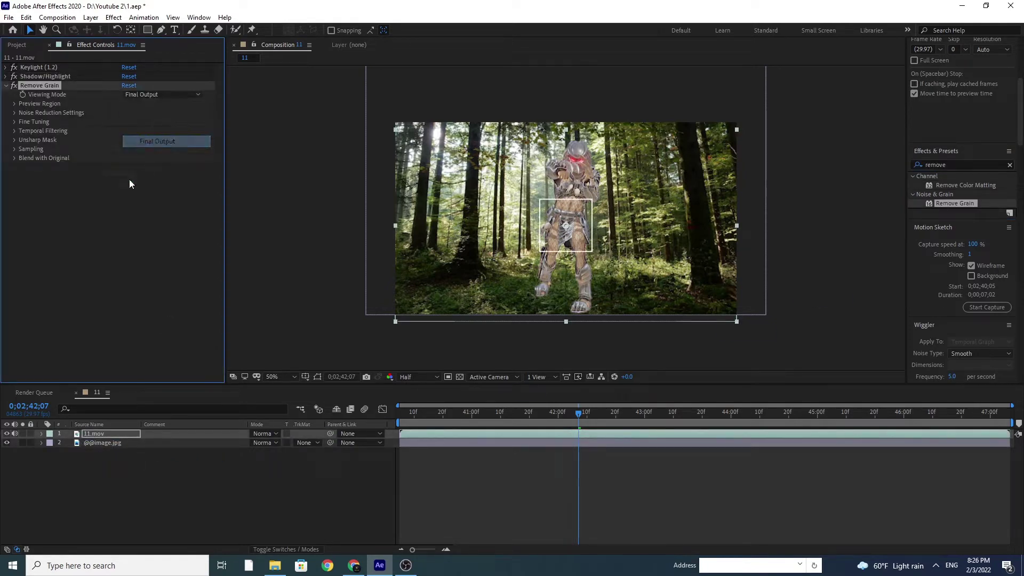
pyautogui.click(5, 86)
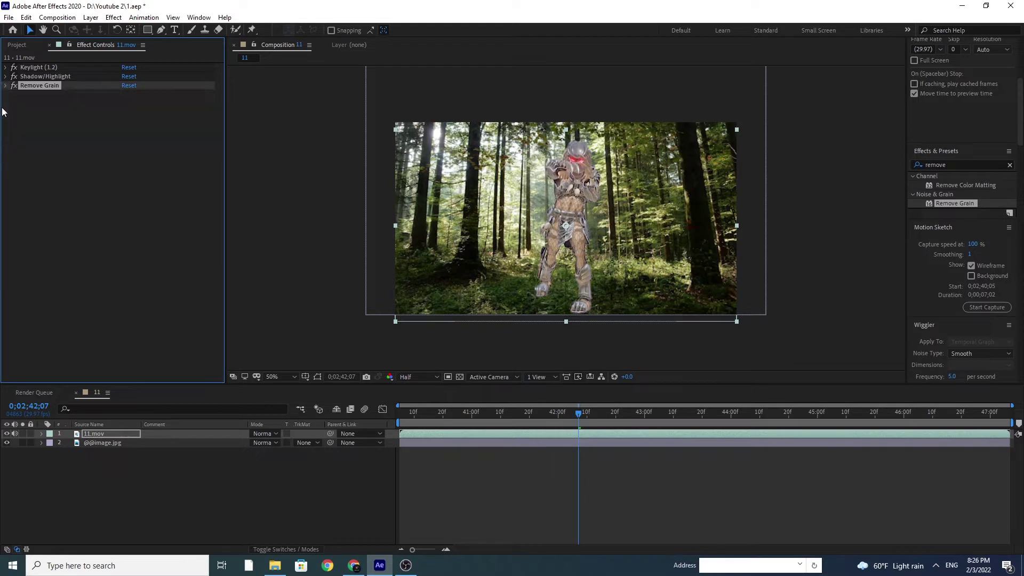
# Step: Duplicate Shadow/Highlight below Remove Grain and set the copy's Shadow and Highlight Amounts to 20
pyautogui.click(52, 78)
pyautogui.hotkey('ctrl', 'd')
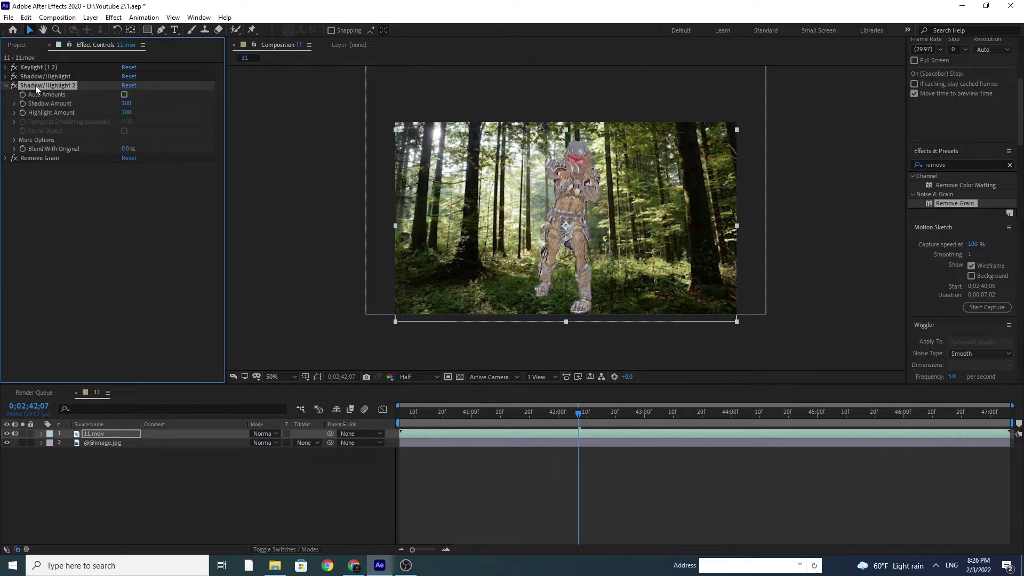
pyautogui.moveTo(35, 86); pyautogui.dragTo(38, 168)
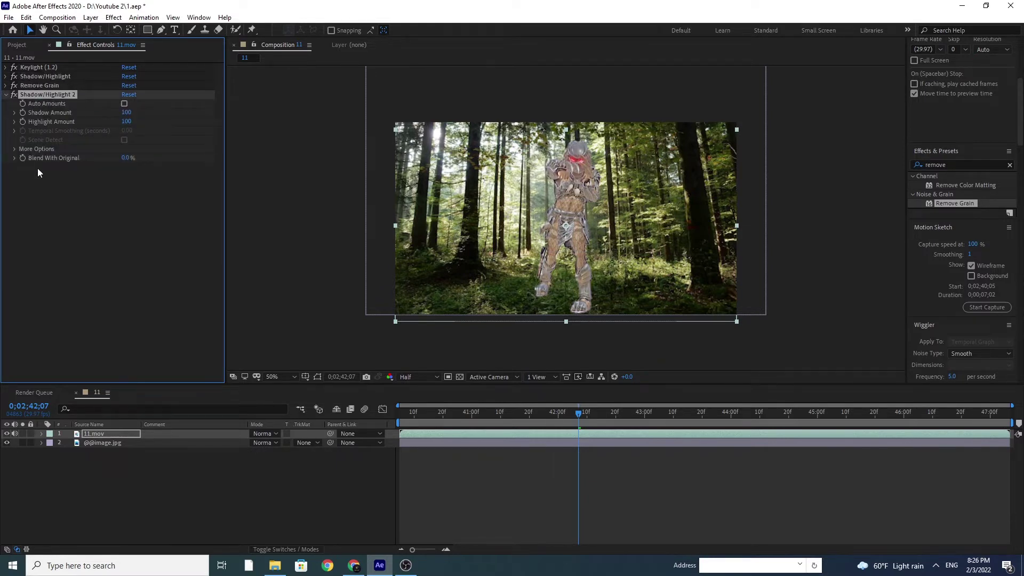
pyautogui.moveTo(127, 114); pyautogui.dragTo(108, 116)
pyautogui.click(126, 113)
pyautogui.press('Tab')
pyautogui.write('20')
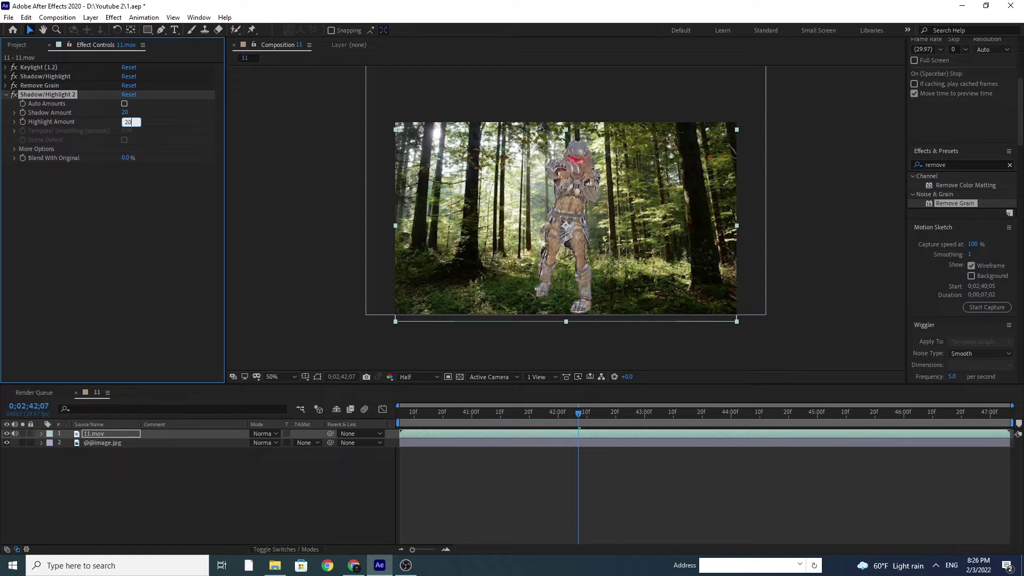
pyautogui.press('Return')
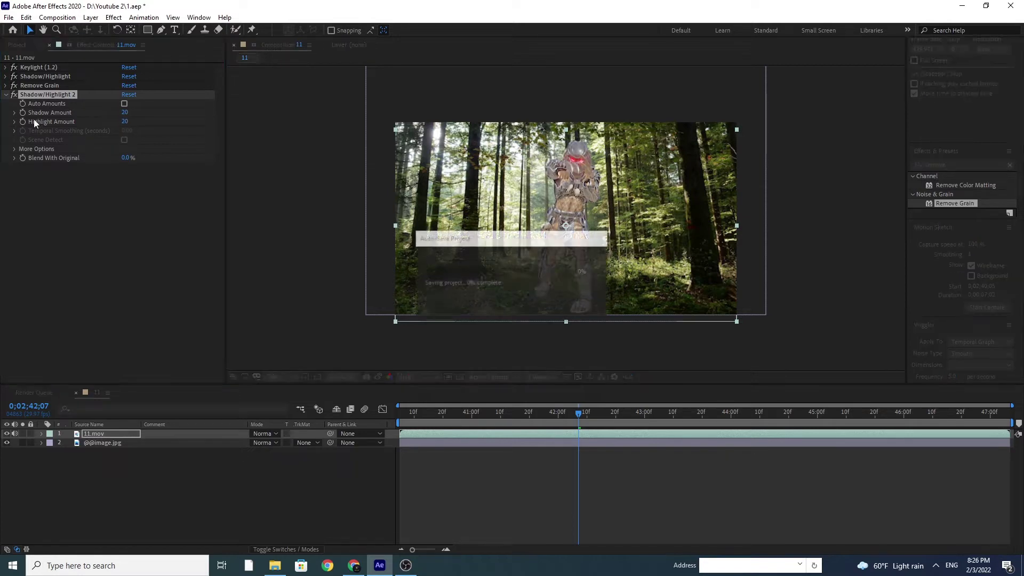
pyautogui.click(6, 96)
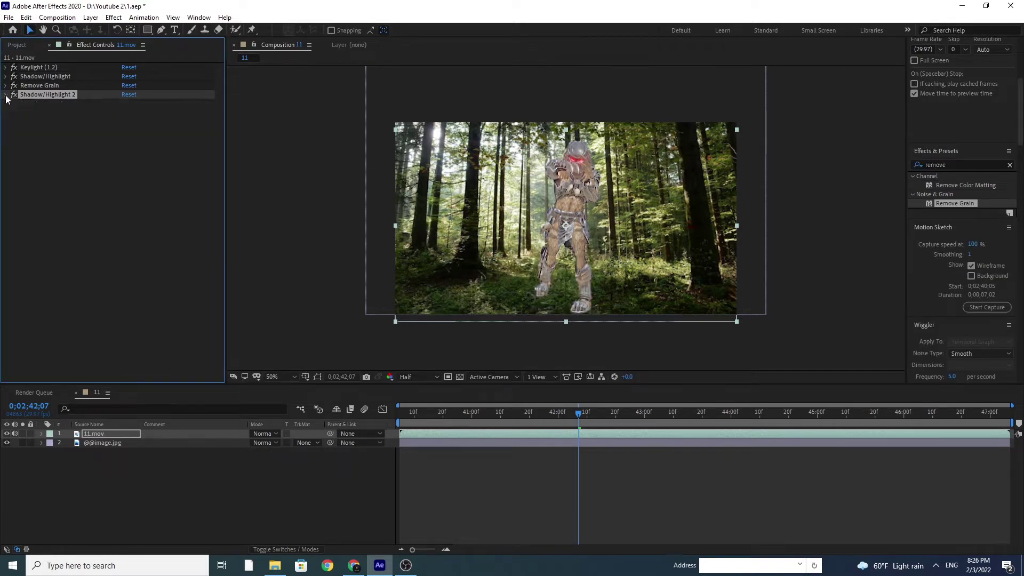
pyautogui.click(965, 166)
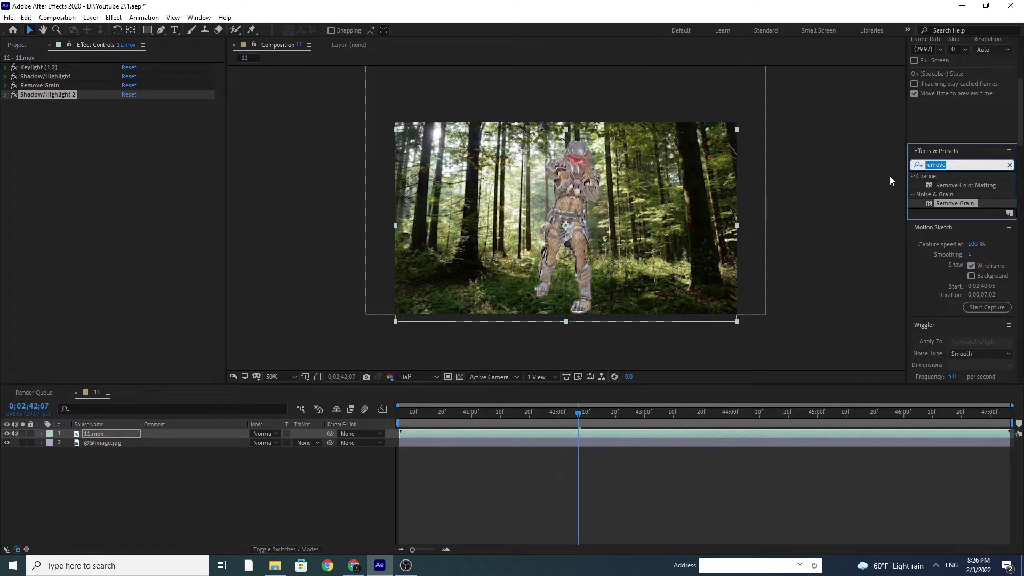
# Step: Apply Solid Composite to 11.mov with its colour set to grey 808080 (B 50)
pyautogui.write('soli')
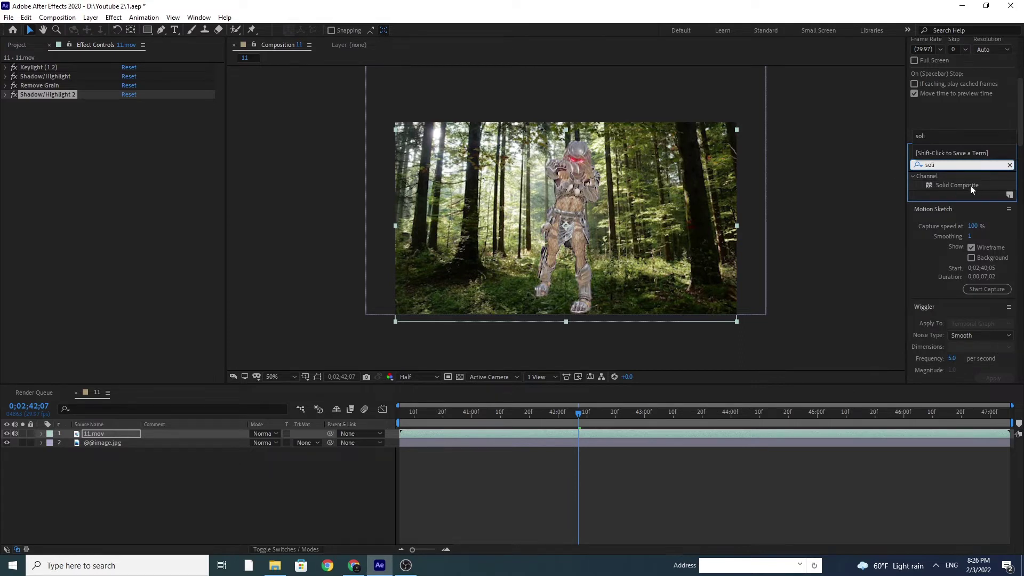
pyautogui.moveTo(970, 184); pyautogui.dragTo(107, 433)
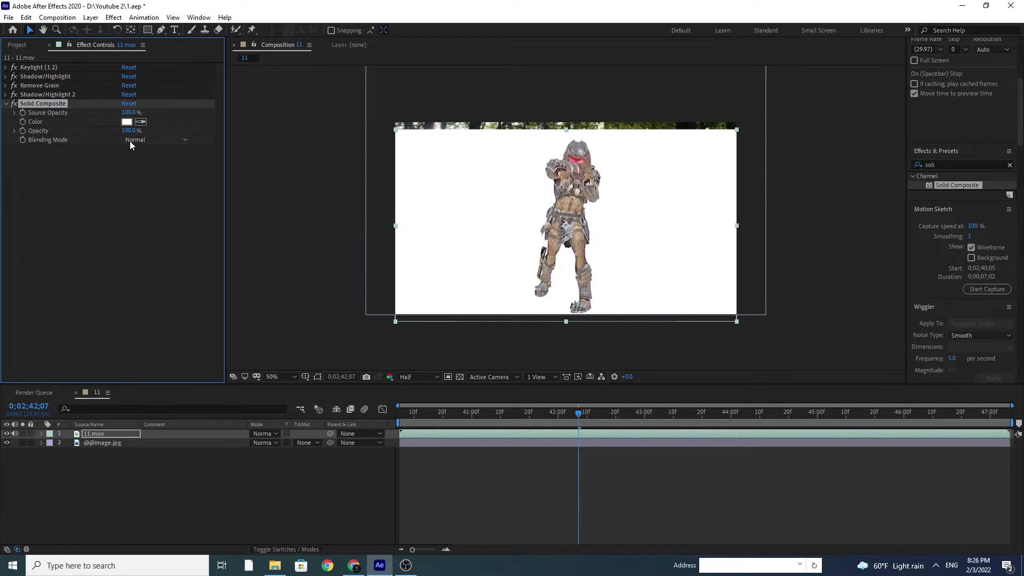
pyautogui.click(127, 122)
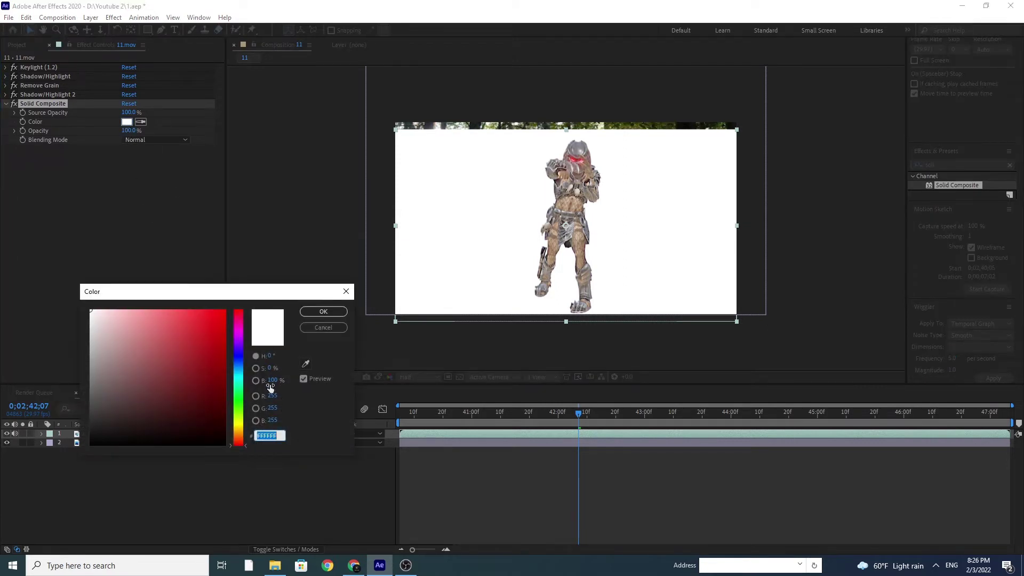
pyautogui.click(272, 381)
pyautogui.write('50')
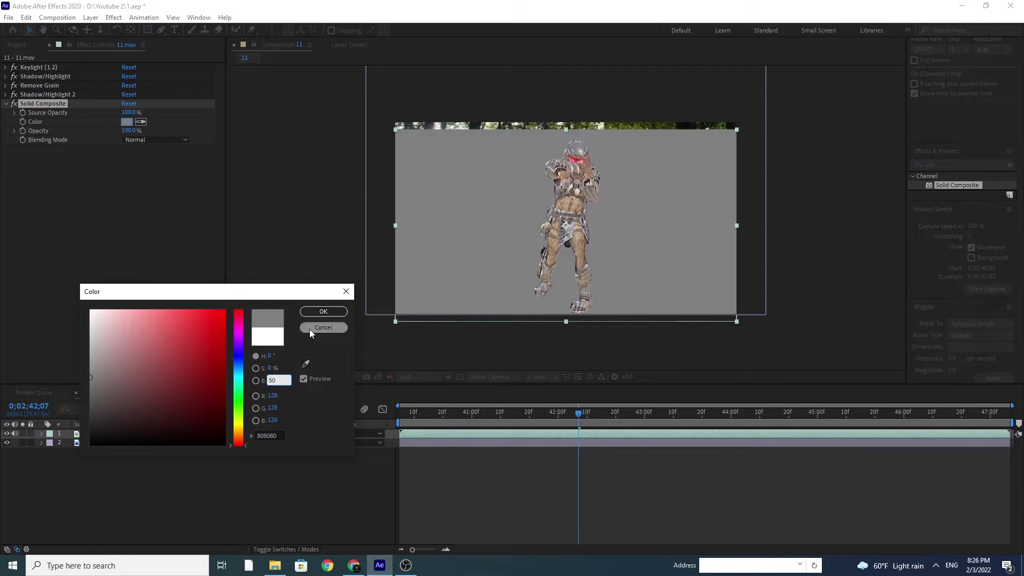
pyautogui.click(324, 311)
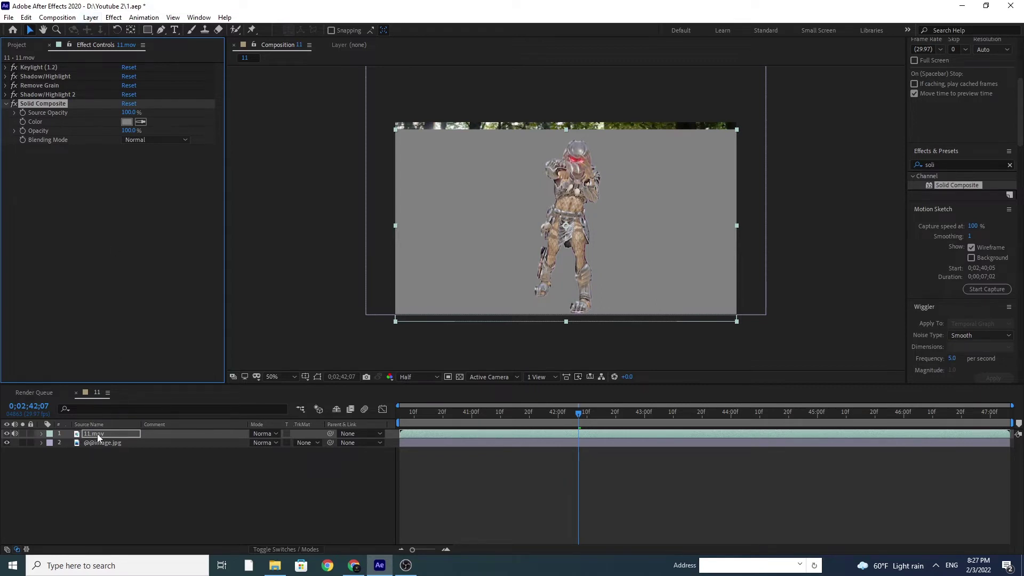
# Step: Add a Tint effect to 11.mov and place it above Solid Composite
pyautogui.click(114, 17)
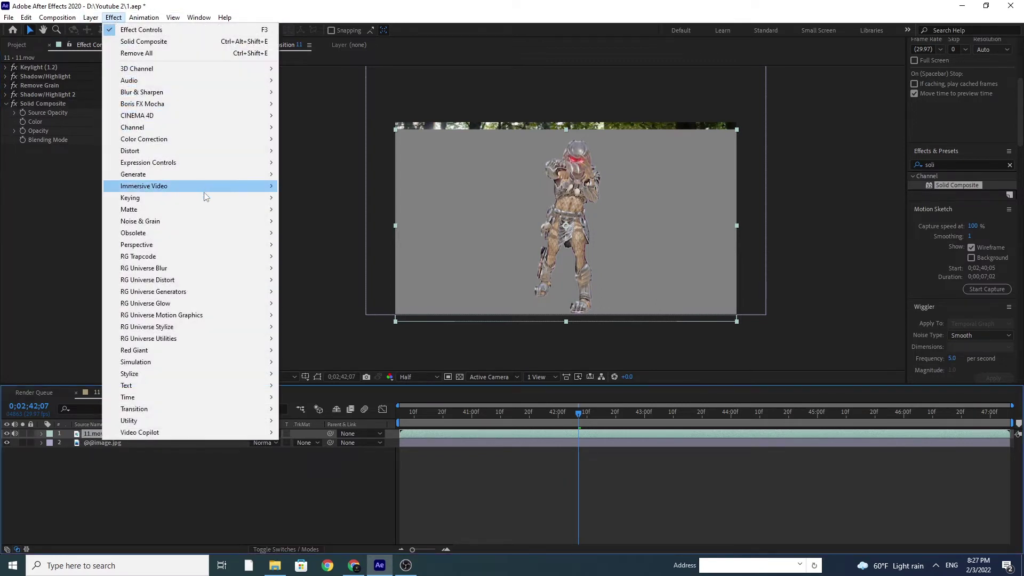
pyautogui.moveTo(238, 140)
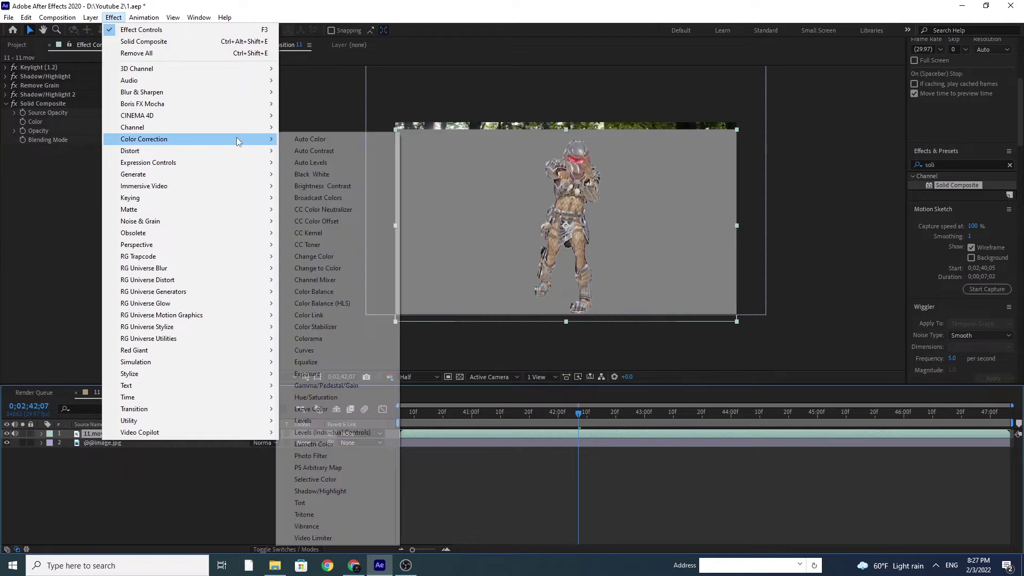
pyautogui.click(304, 503)
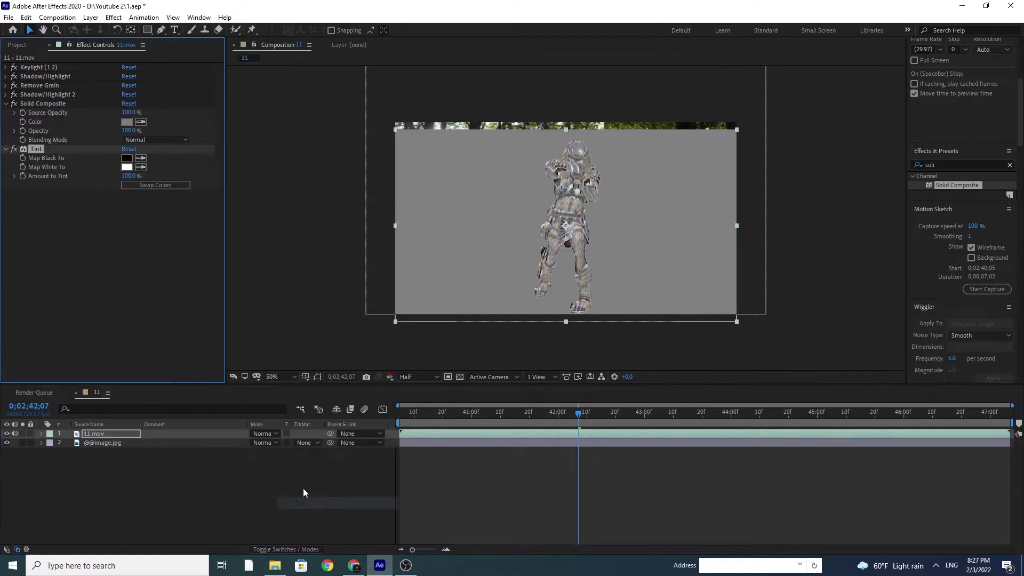
pyautogui.click(6, 149)
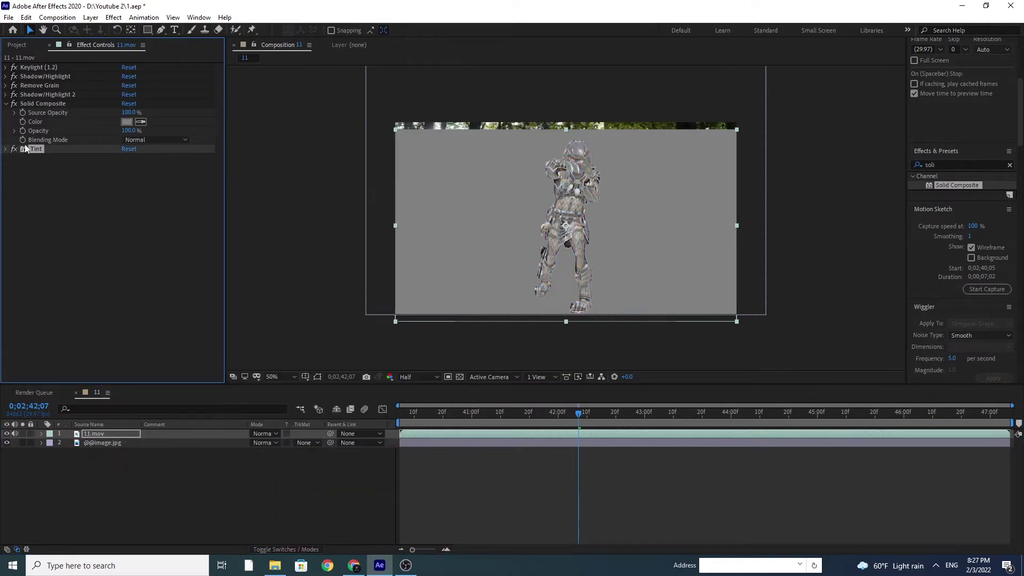
pyautogui.moveTo(35, 149); pyautogui.dragTo(42, 101)
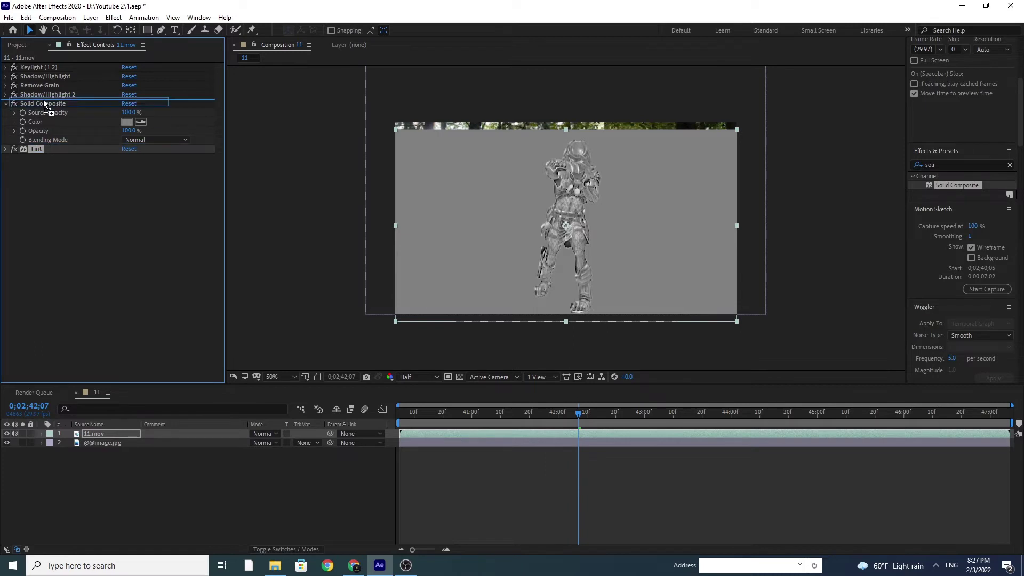
pyautogui.click(6, 113)
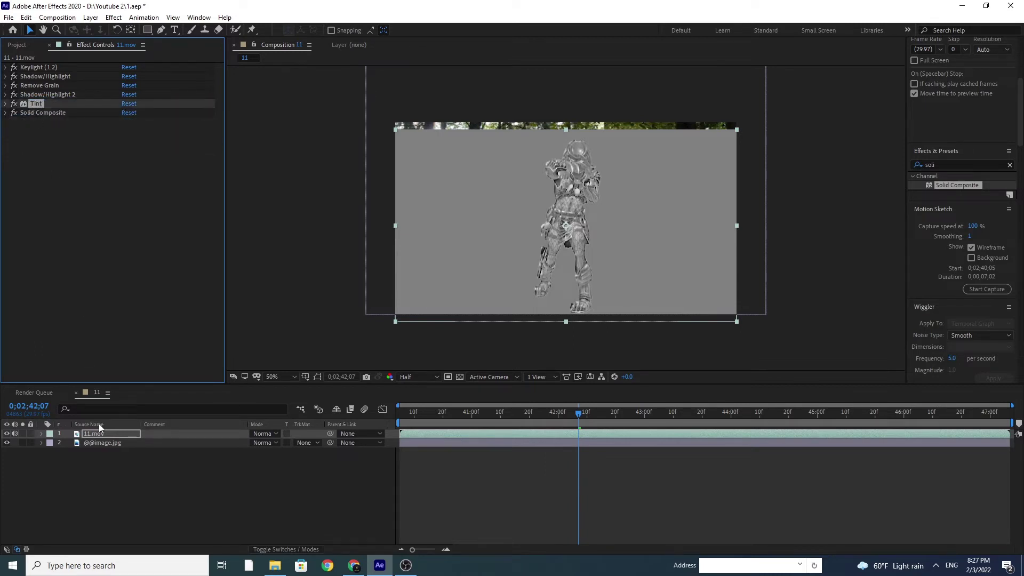
pyautogui.click(103, 437)
# Step: Add Brightness & Contrast above Solid Composite and raise Brightness to 68
pyautogui.click(114, 17)
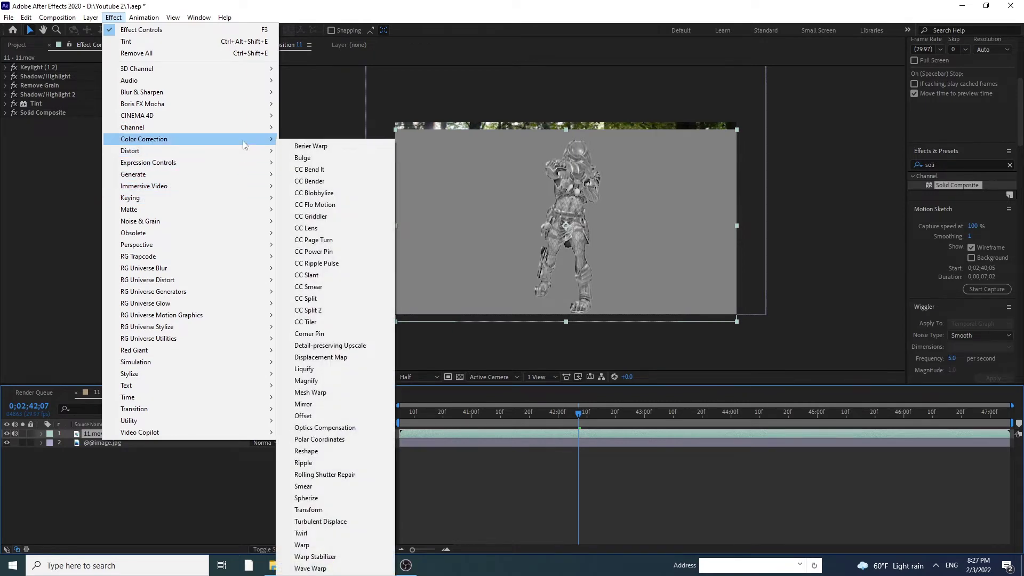
pyautogui.moveTo(247, 140)
pyautogui.click(322, 186)
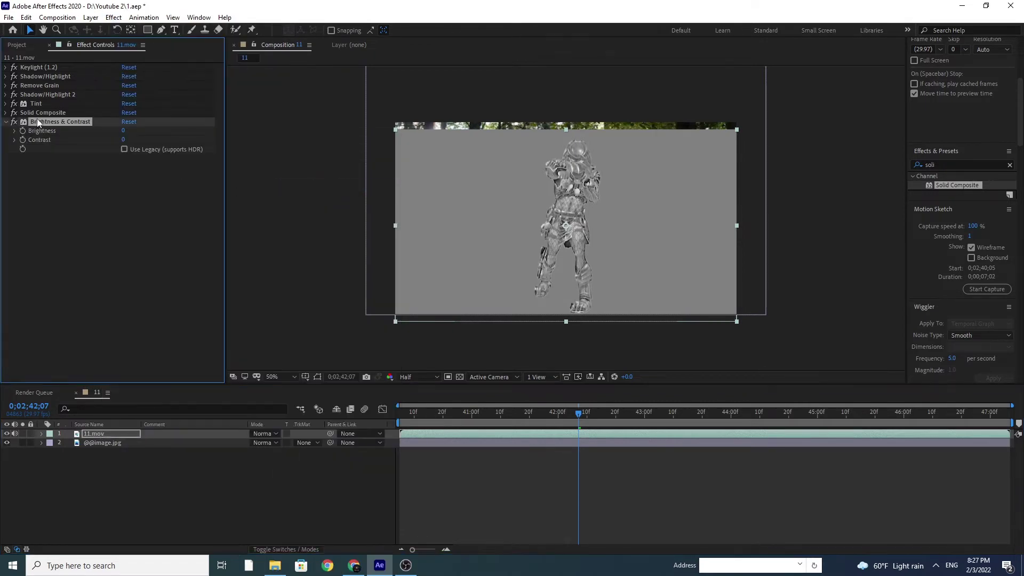
pyautogui.moveTo(35, 123); pyautogui.dragTo(40, 113)
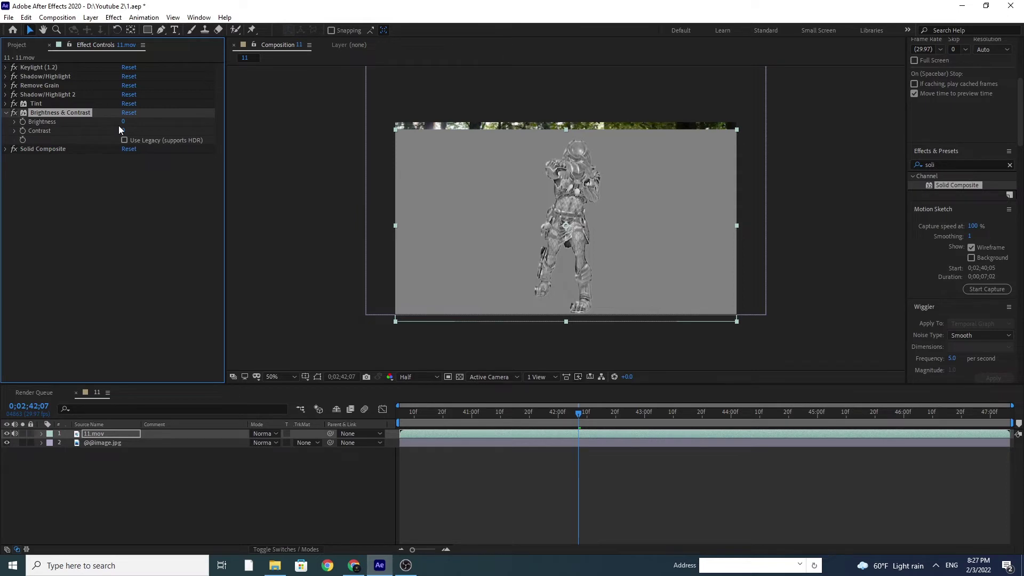
pyautogui.moveTo(124, 122); pyautogui.dragTo(158, 118)
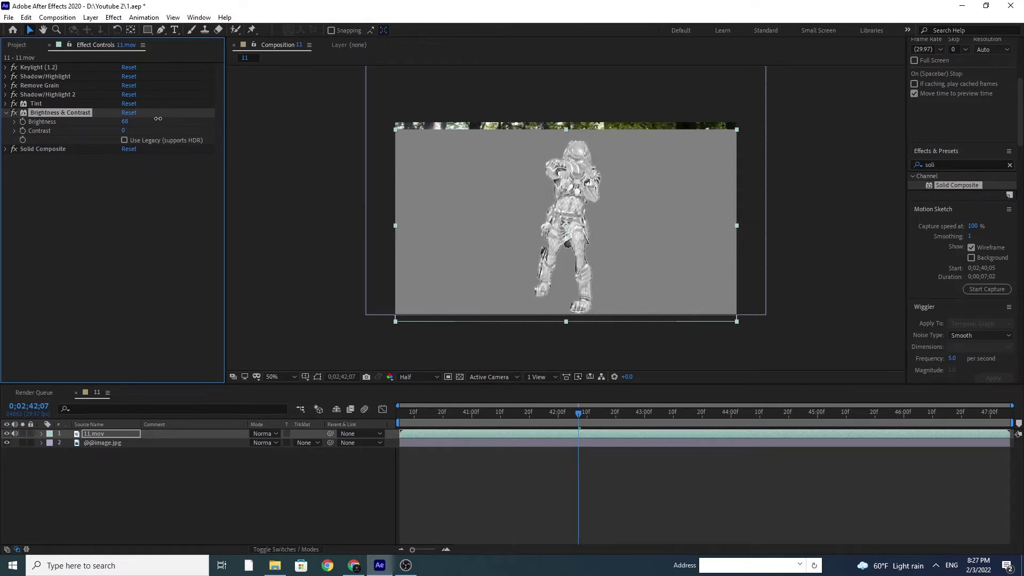
pyautogui.click(93, 434)
# Step: Pre-compose 11.mov into 11.mov Comp 1 and hide the forest image layer
pyautogui.click(90, 17)
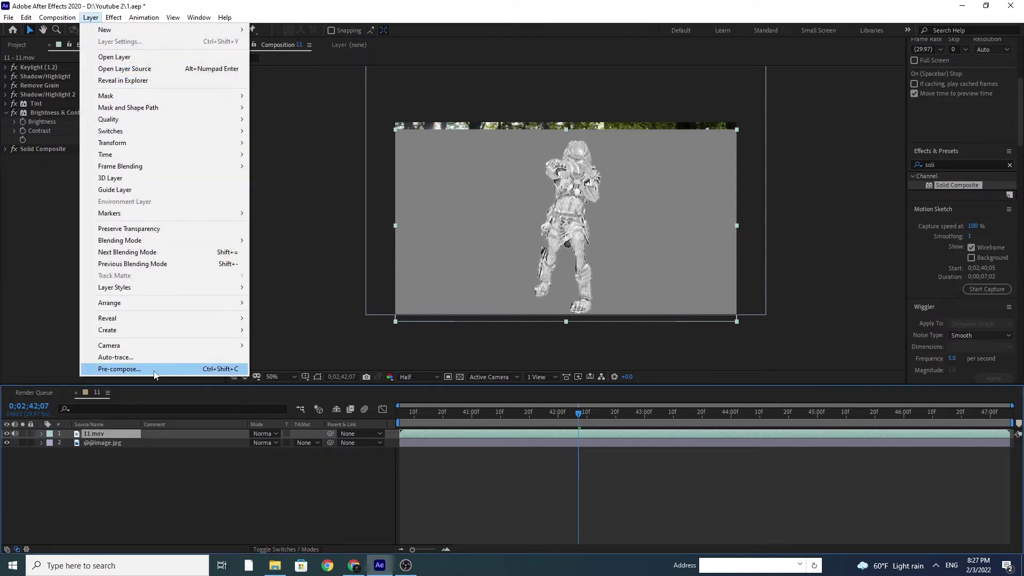
pyautogui.click(122, 368)
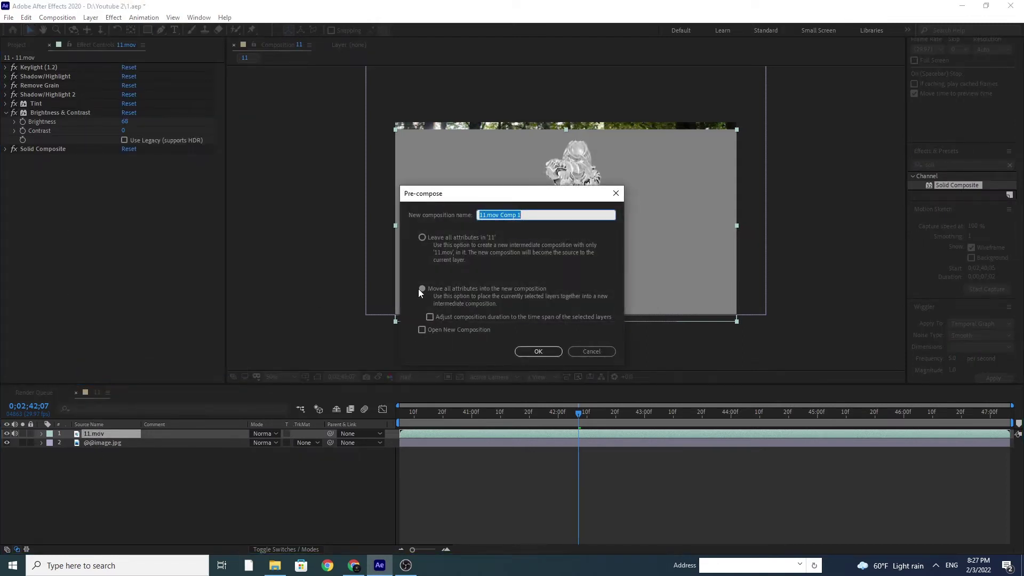
pyautogui.click(540, 352)
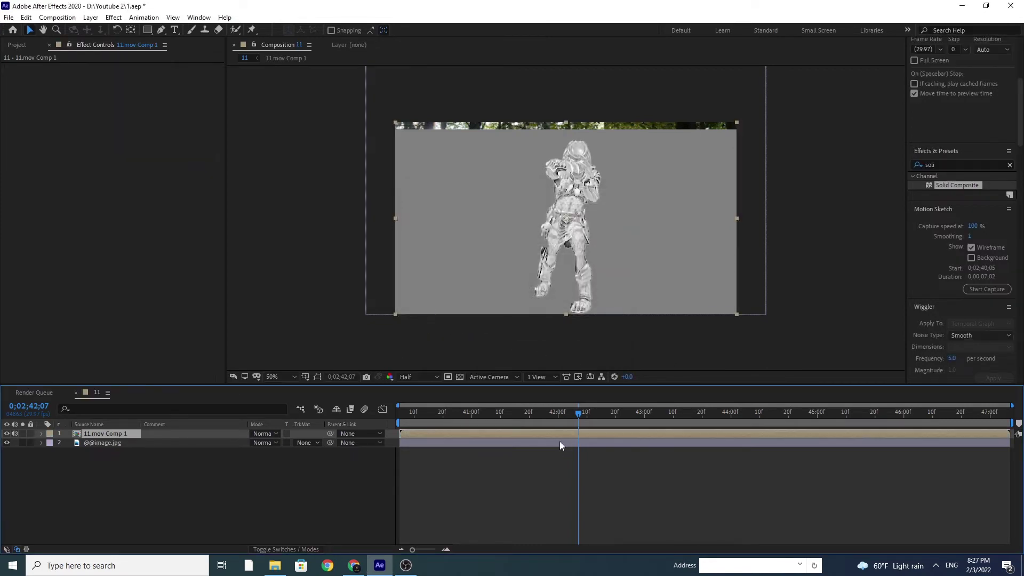
pyautogui.click(7, 443)
pyautogui.click(101, 442)
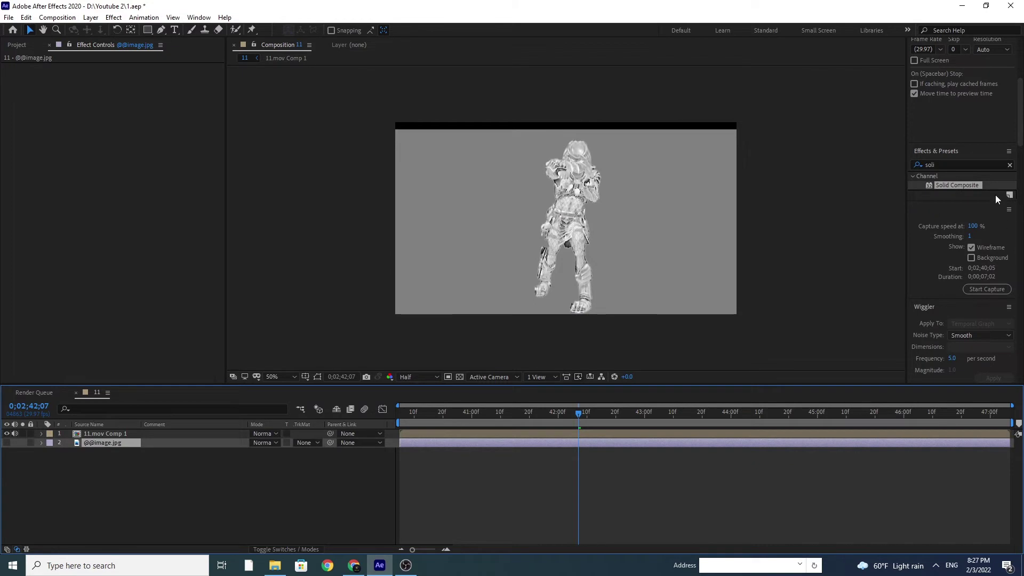
# Step: Show the forest image, hide 11.mov Comp 1, and displace the image by Comp 1 at horizontal 99
pyautogui.click(8, 443)
pyautogui.click(8, 434)
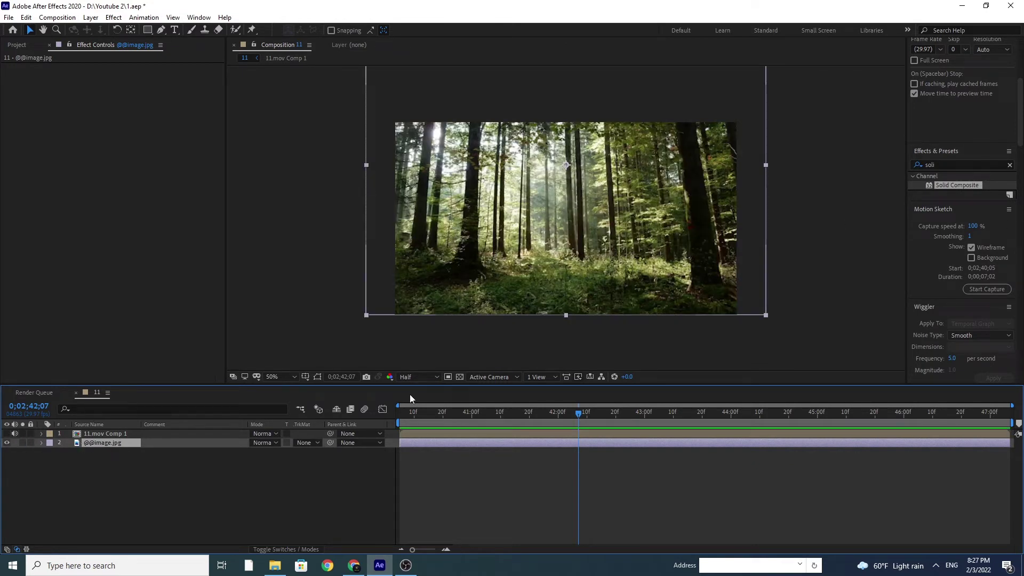
pyautogui.click(924, 169)
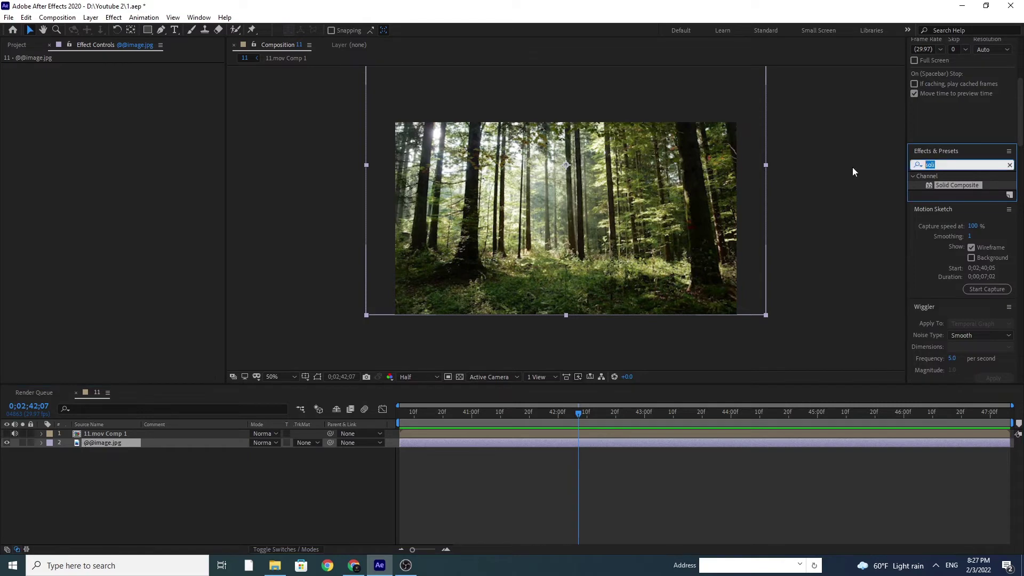
pyautogui.write('disp')
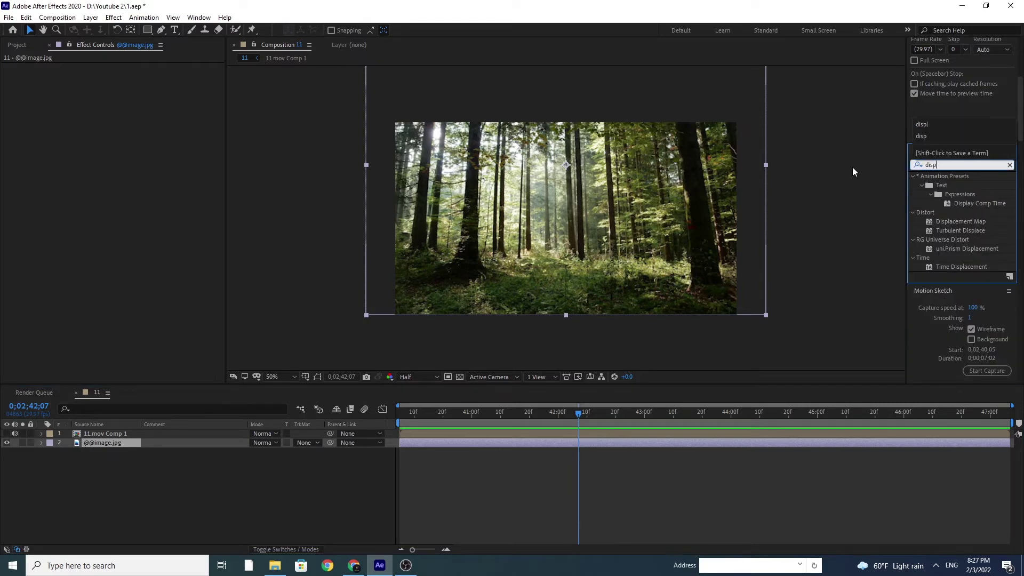
pyautogui.write(',')
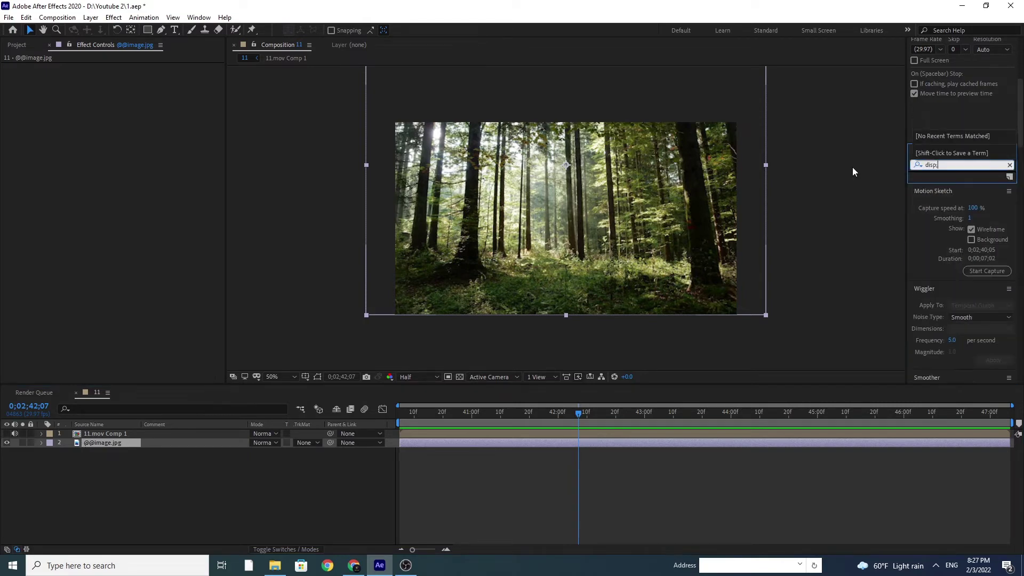
pyautogui.press('BackSpace')
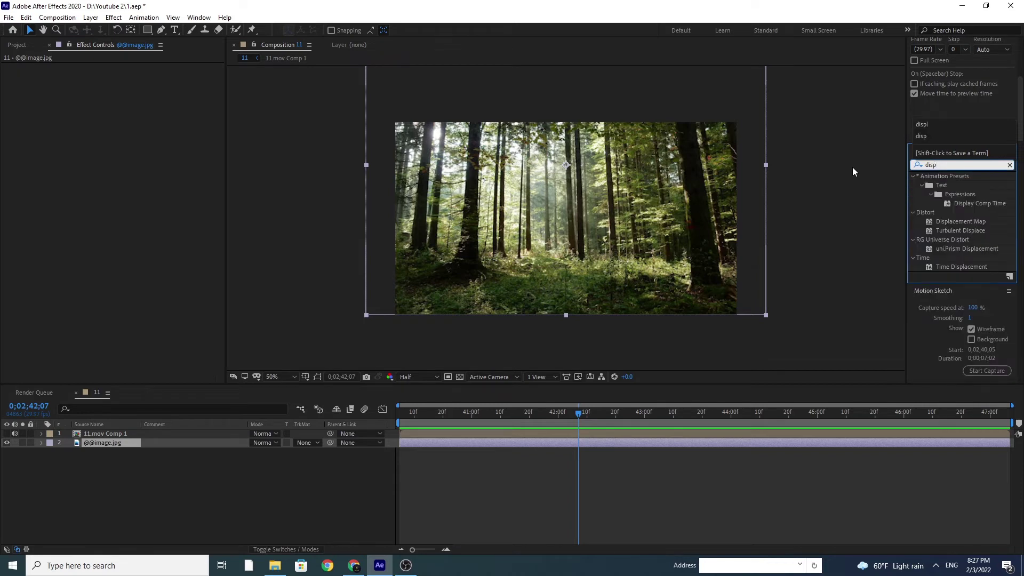
pyautogui.moveTo(962, 221); pyautogui.dragTo(90, 444)
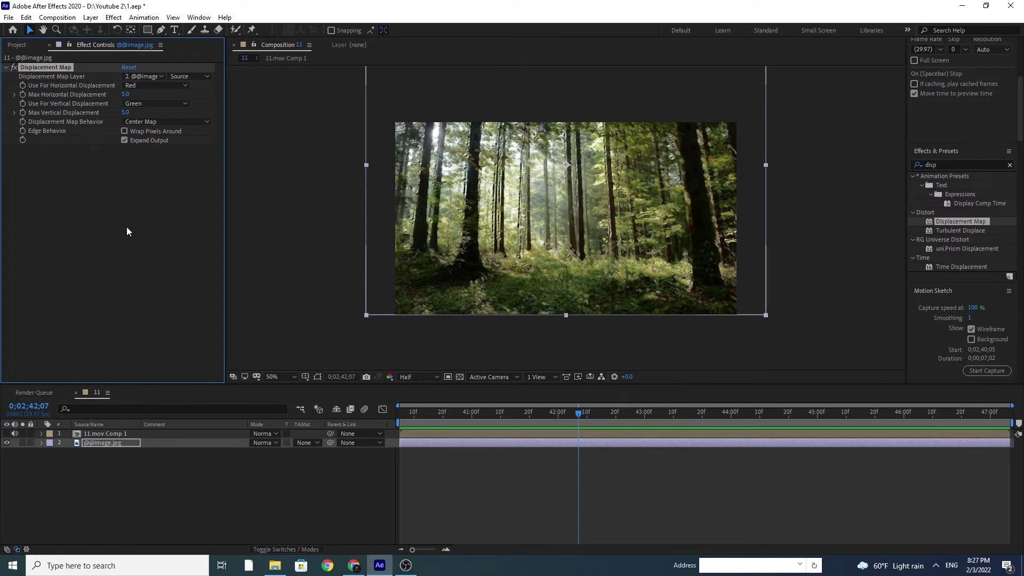
pyautogui.click(146, 77)
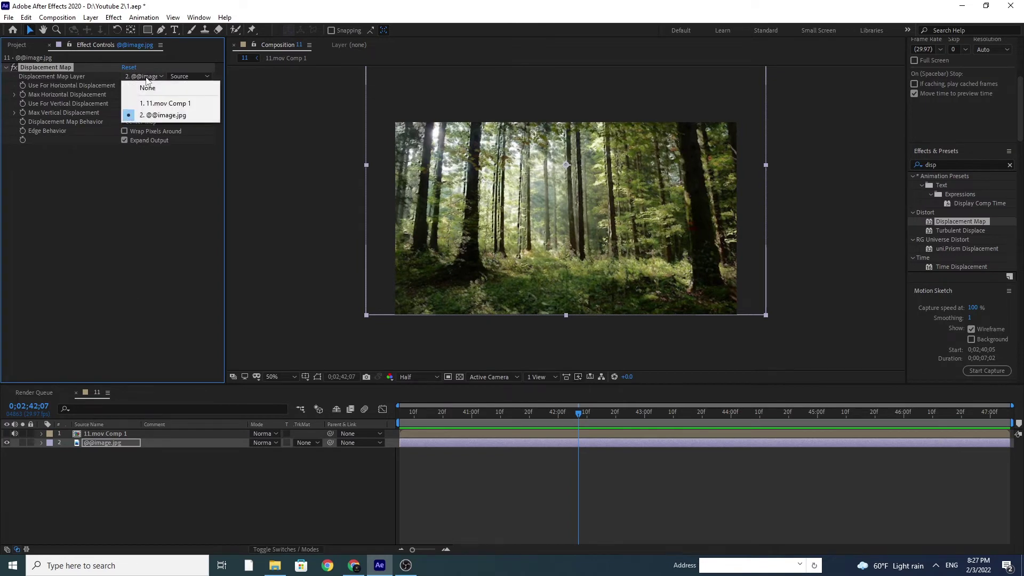
pyautogui.click(187, 105)
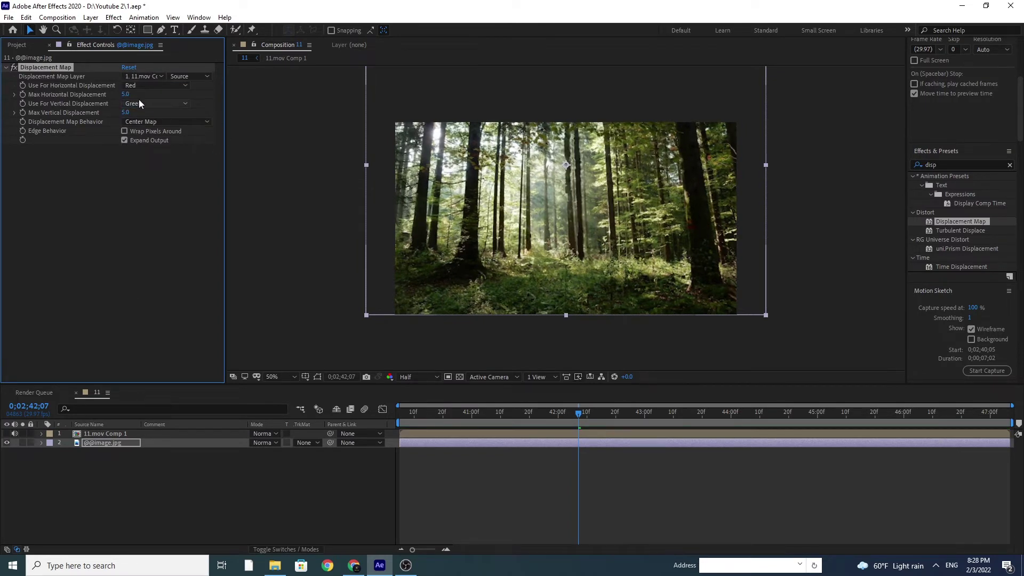
pyautogui.moveTo(127, 95)
pyautogui.mouseDown()
pyautogui.moveTo(178, 94)
pyautogui.moveTo(142, 115)
pyautogui.moveTo(166, 116)
pyautogui.mouseUp()
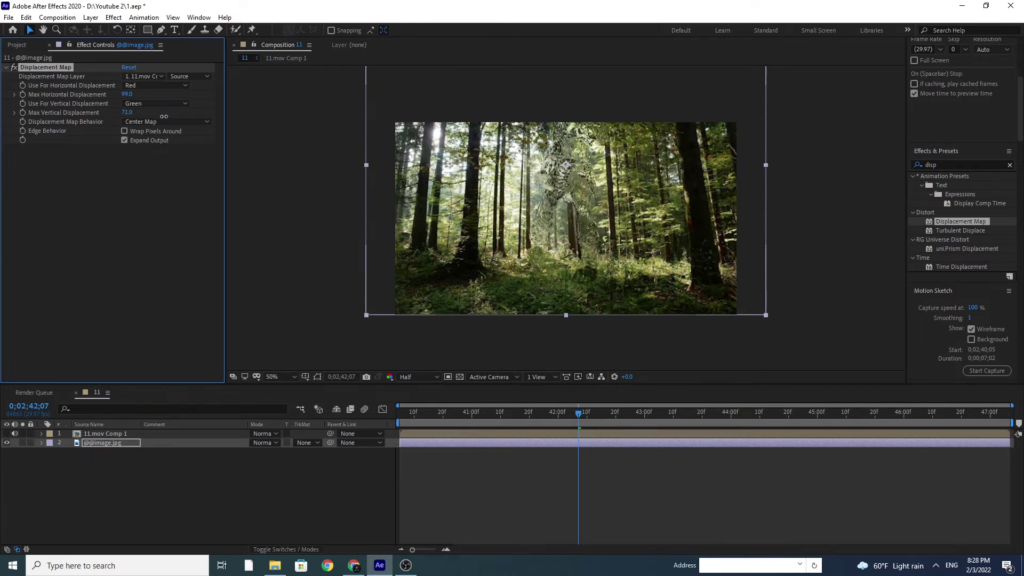
# Step: Inside 11.mov Comp 1, move the predator layer lower in the frame
pyautogui.doubleClick(123, 433)
pyautogui.click(117, 436)
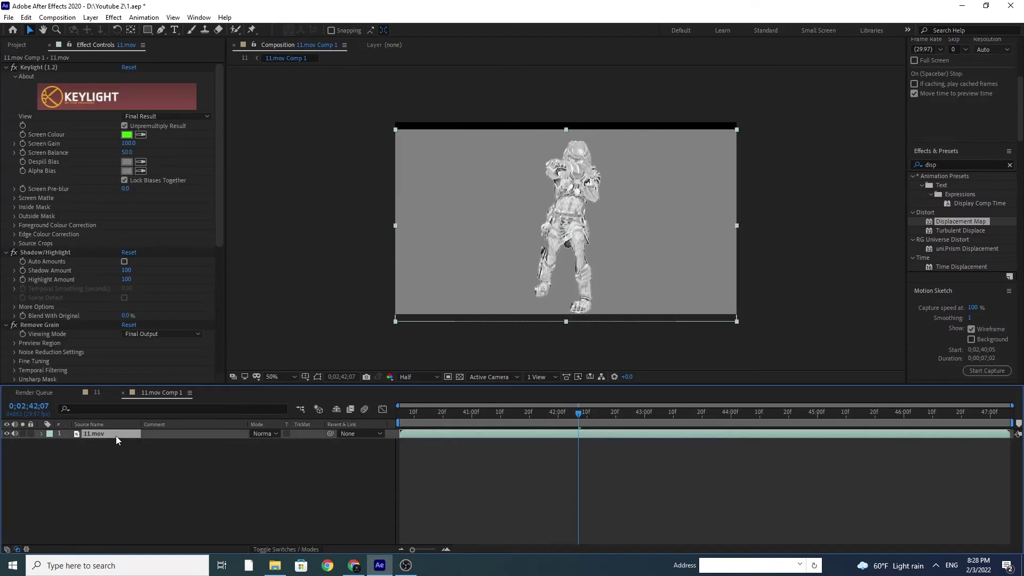
pyautogui.press('p')
pyautogui.moveTo(270, 442); pyautogui.dragTo(298, 442)
# Step: Return to composition 11 and play it from the start to check the cloak
pyautogui.click(98, 395)
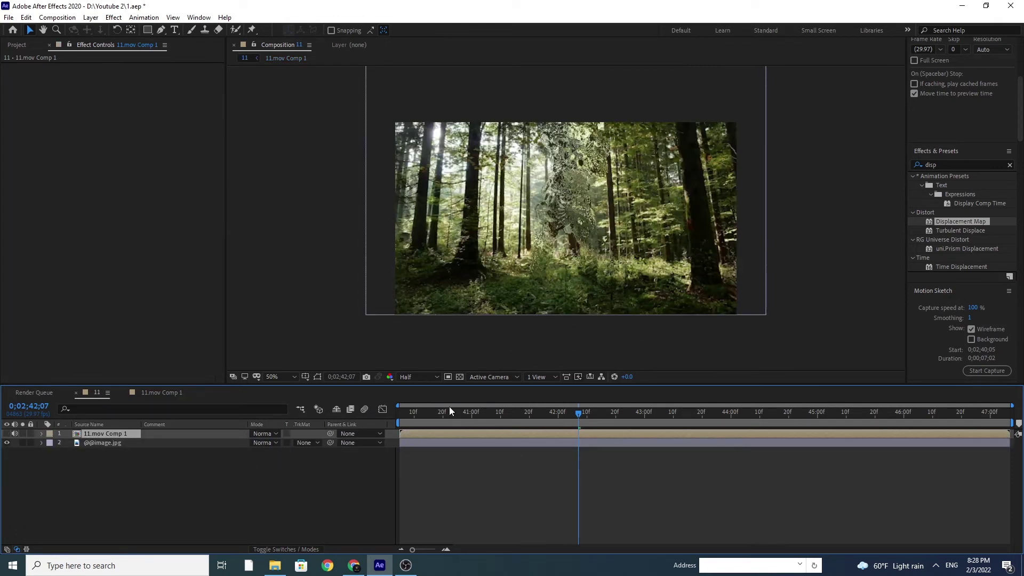
pyautogui.moveTo(454, 413); pyautogui.dragTo(342, 435)
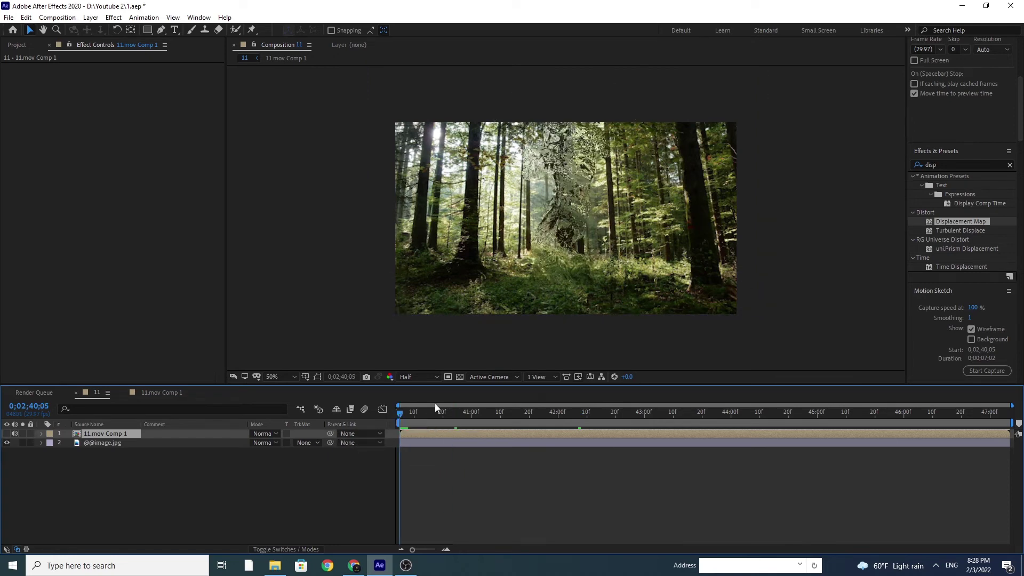
pyautogui.press('space')
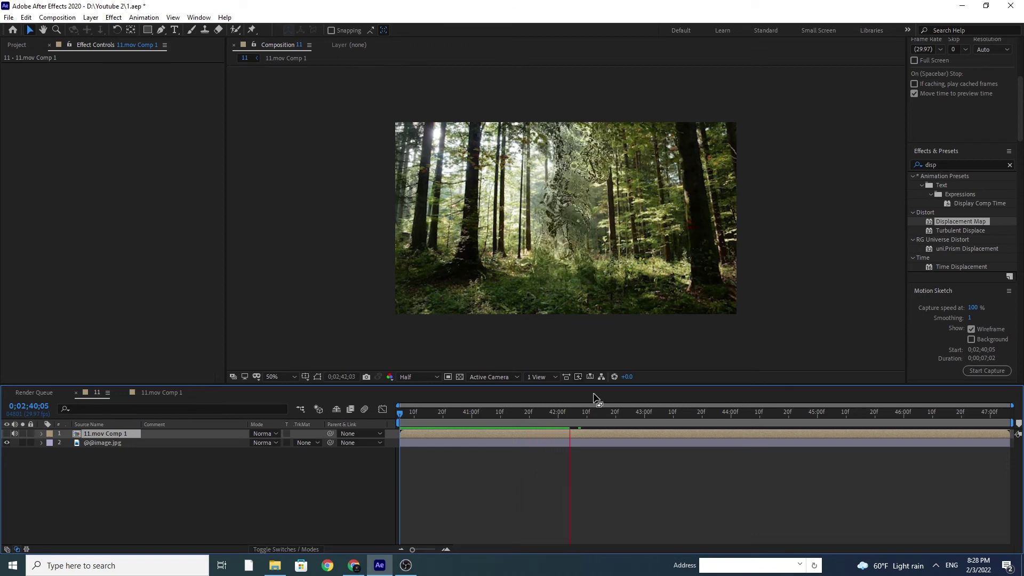
# Step: Scale the predator in 11.mov Comp 1 to 80%, then rewind comp 11 to the start
pyautogui.doubleClick(104, 433)
pyautogui.press('s')
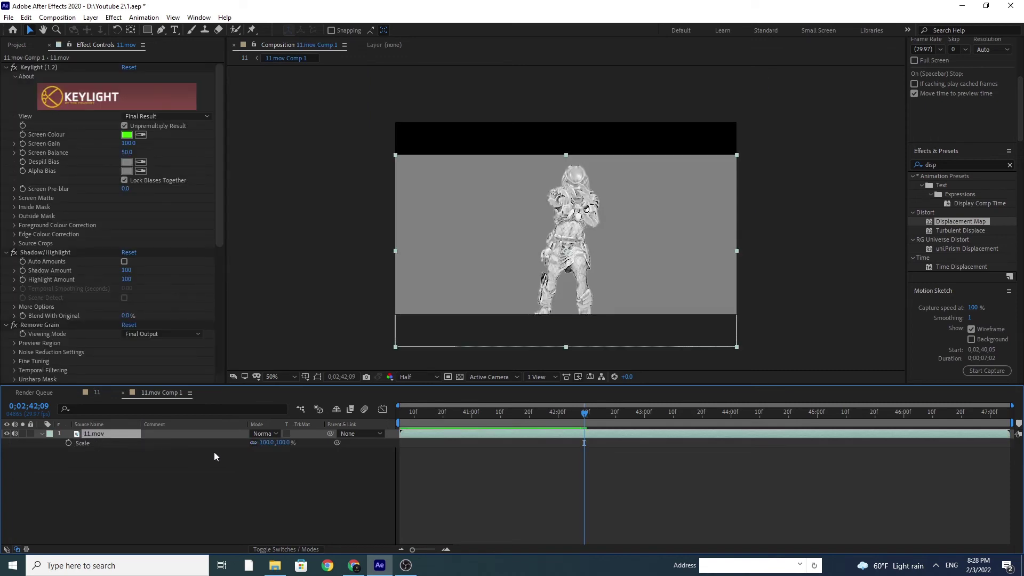
pyautogui.moveTo(267, 443); pyautogui.dragTo(257, 444)
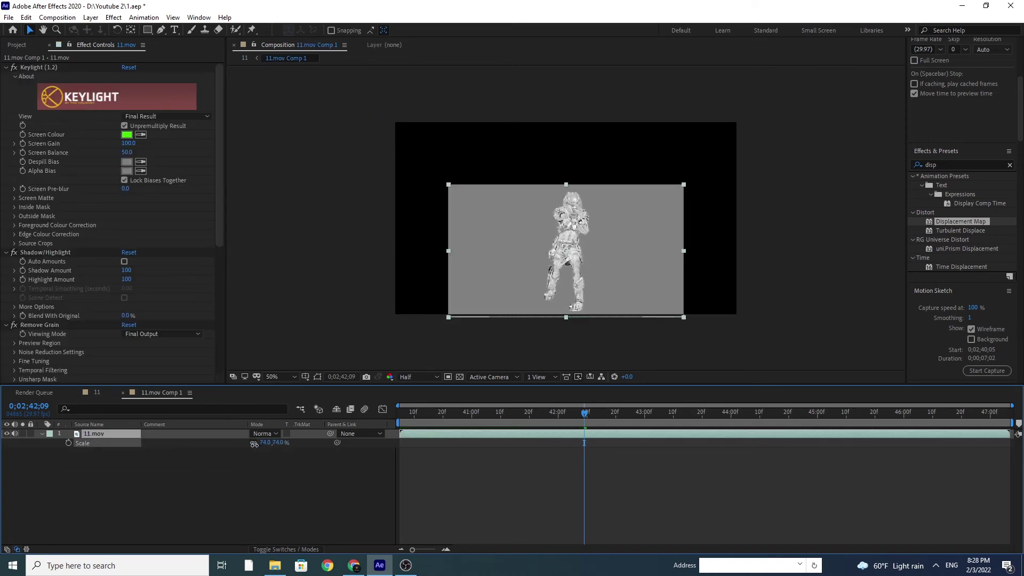
pyautogui.click(100, 393)
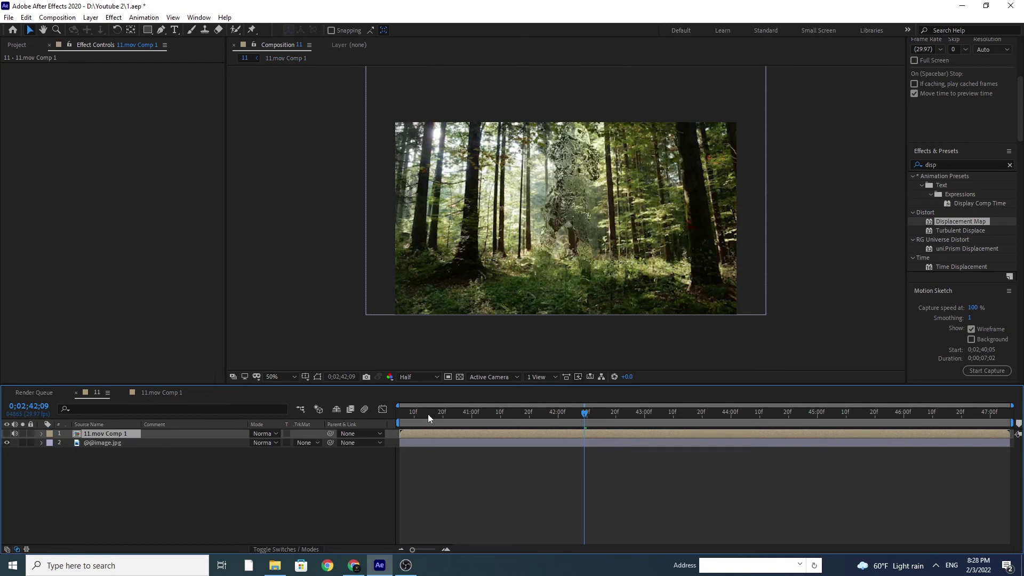
pyautogui.moveTo(580, 419); pyautogui.dragTo(370, 424)
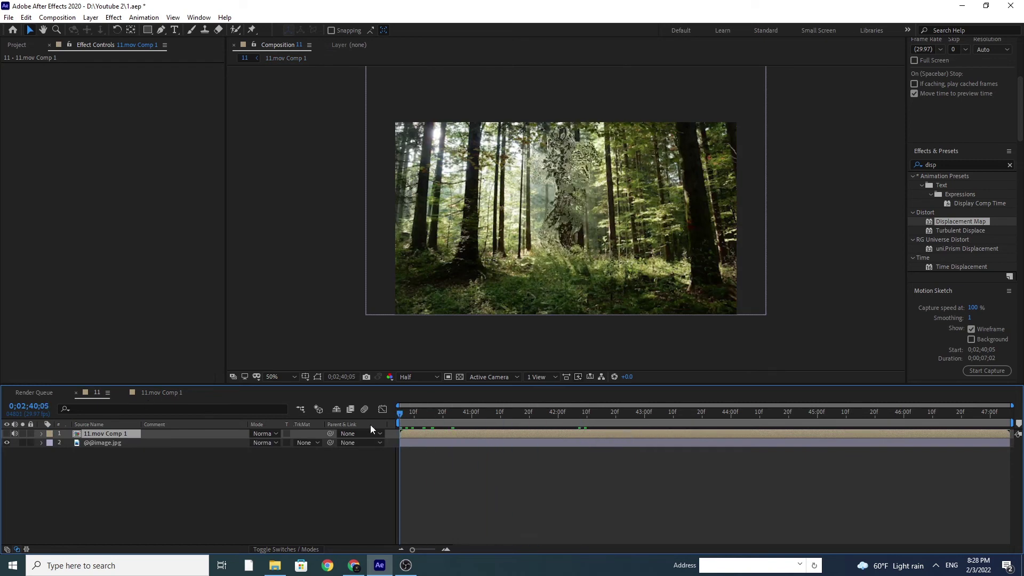
# Step: Play back comp 11 to watch the smaller, glassy cloaked predator, then stop playback
pyautogui.press('space')
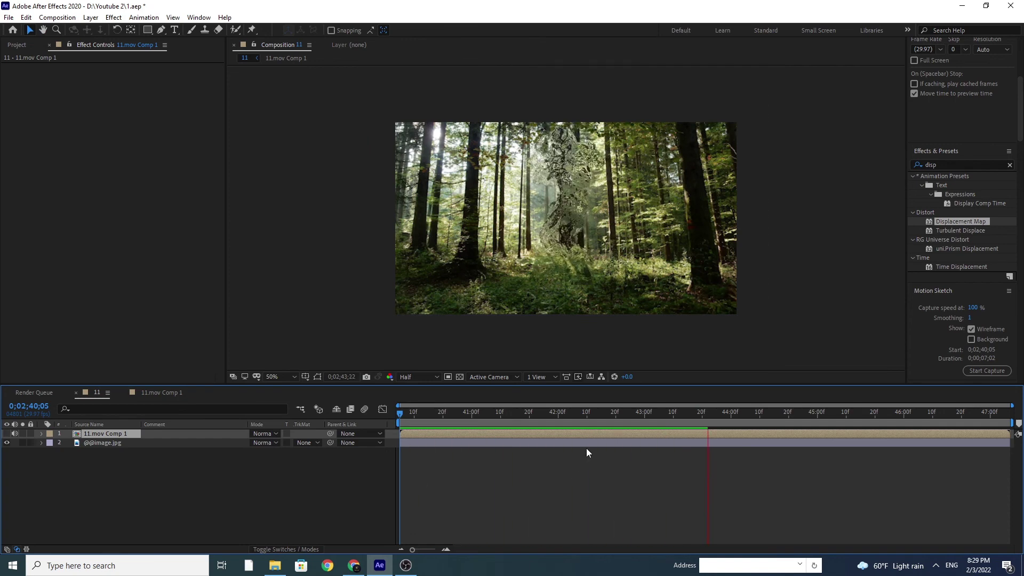
pyautogui.press('space')
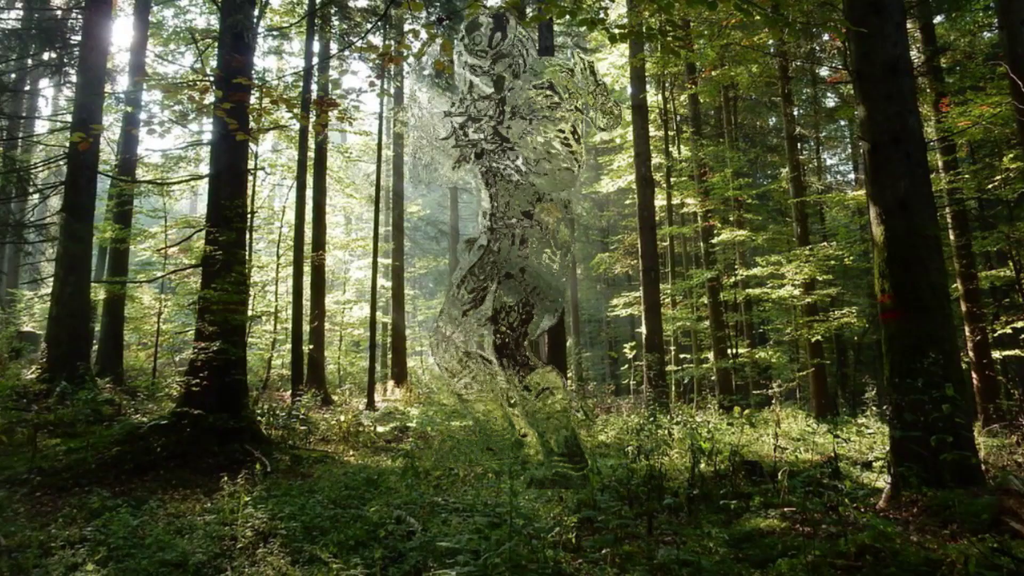